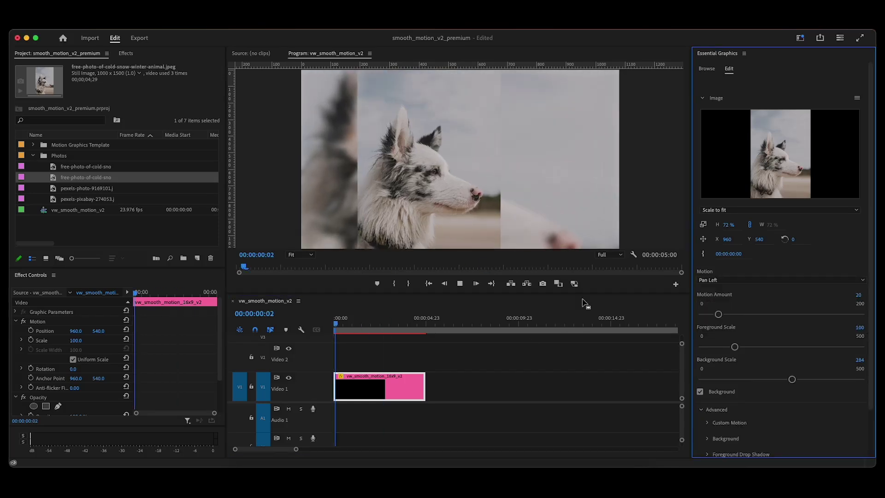
Switch the dog photo's motion style to Zoom In
scroll(738, 279, up, 1)
click(739, 279)
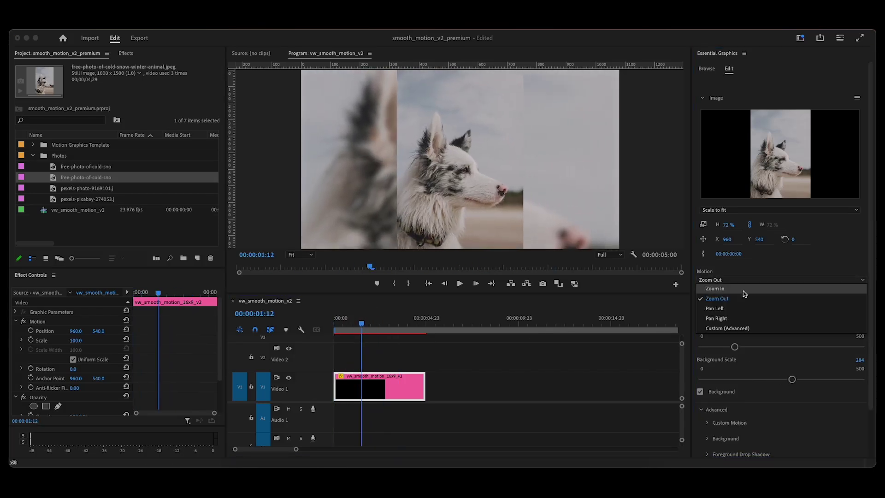
click(742, 291)
Raise the background Blur and Parallax Motion in the fine-tuning settings
click(719, 438)
scroll(731, 424, down, 2)
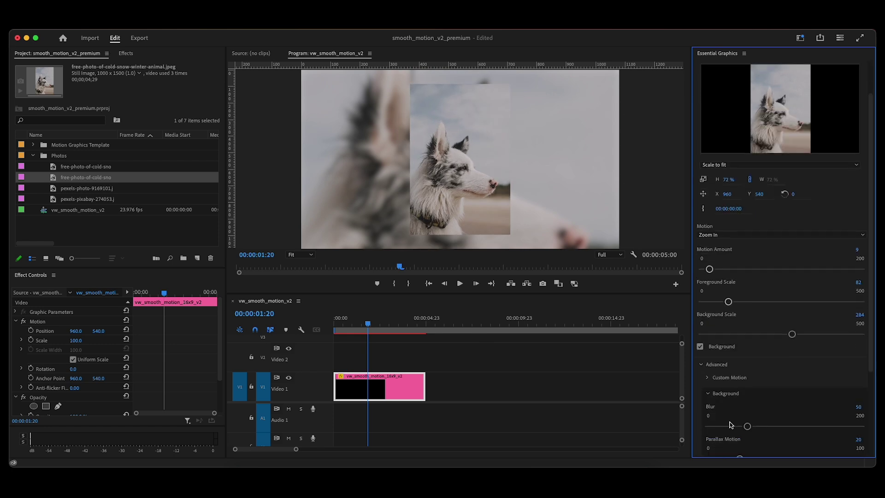
scroll(730, 424, down, 3)
drag(740, 341, 773, 341)
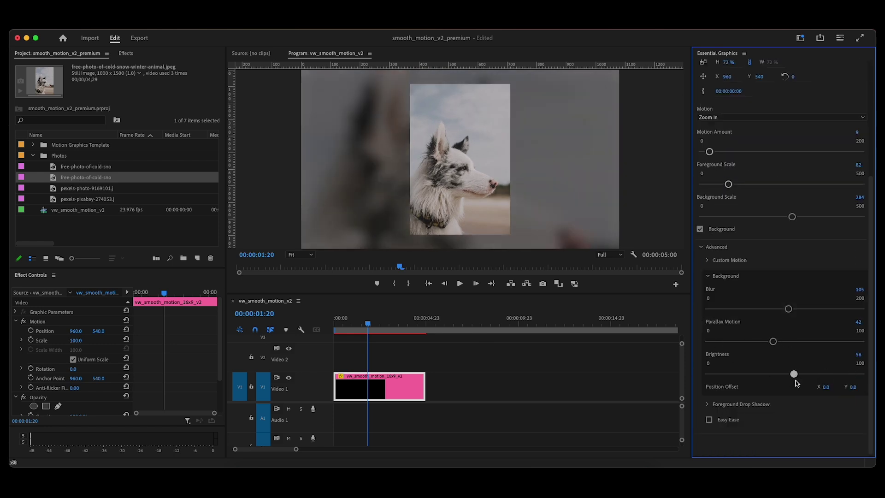
Adjust the foreground drop shadow, set background Brightness to 40, and preview playback
click(706, 408)
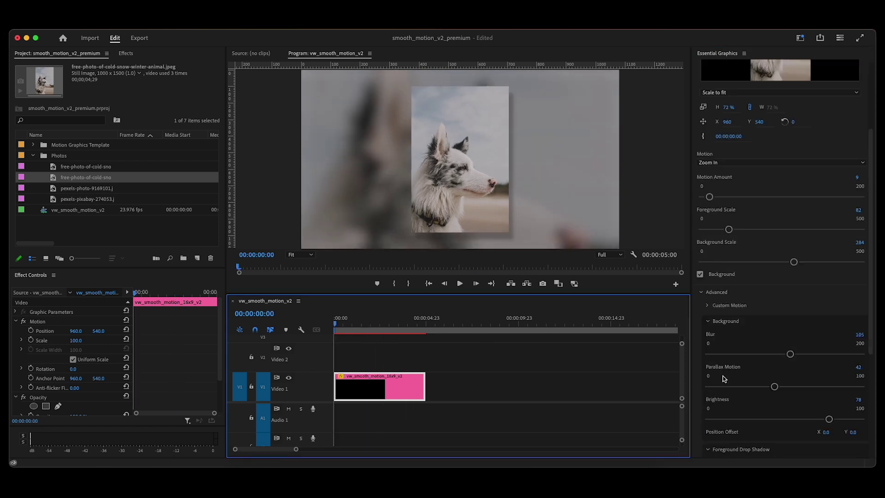
scroll(723, 378, down, 3)
drag(852, 351, 769, 338)
click(507, 337)
key(space)
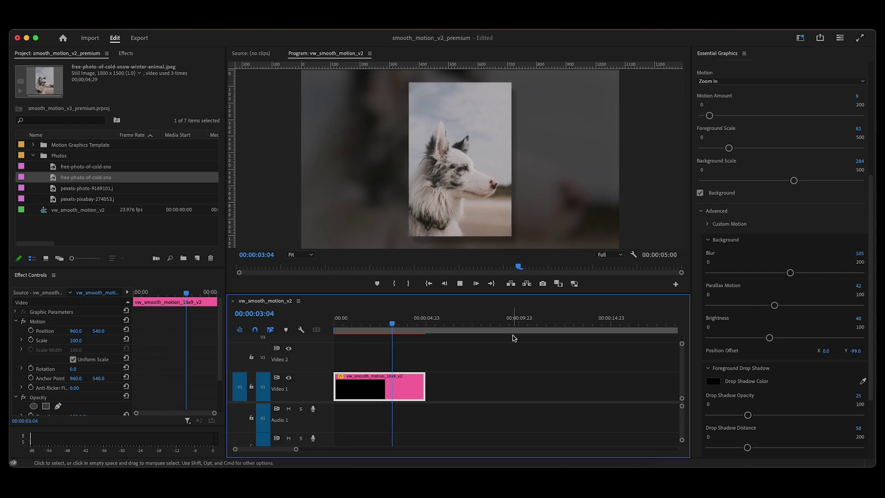
key(space)
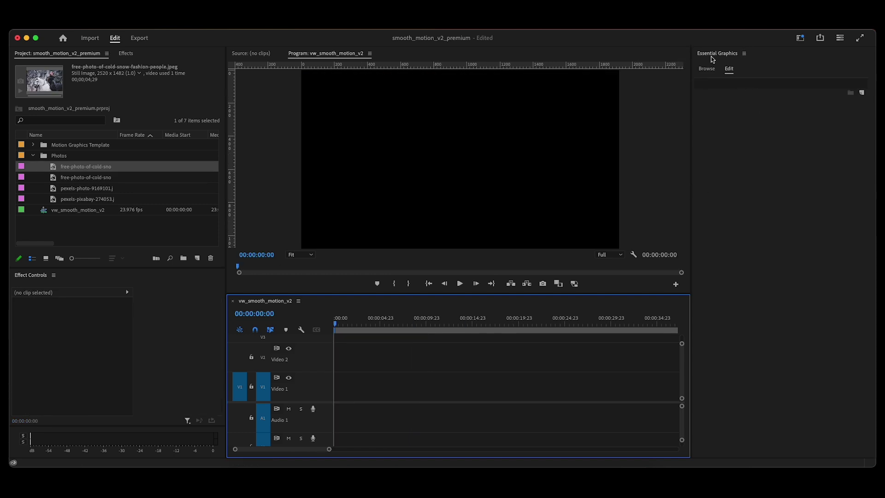
Add the vw_smooth_motion_16x9_v2 template from My Templates to Video 1
click(707, 69)
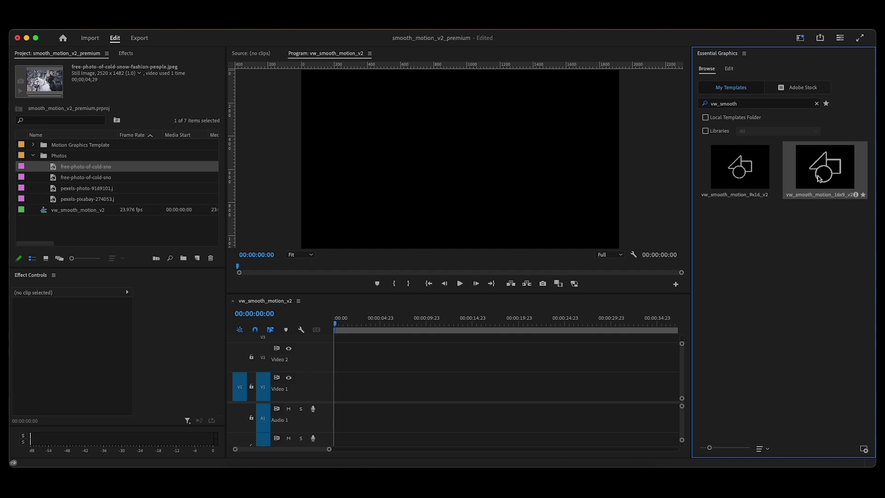
drag(820, 177, 344, 386)
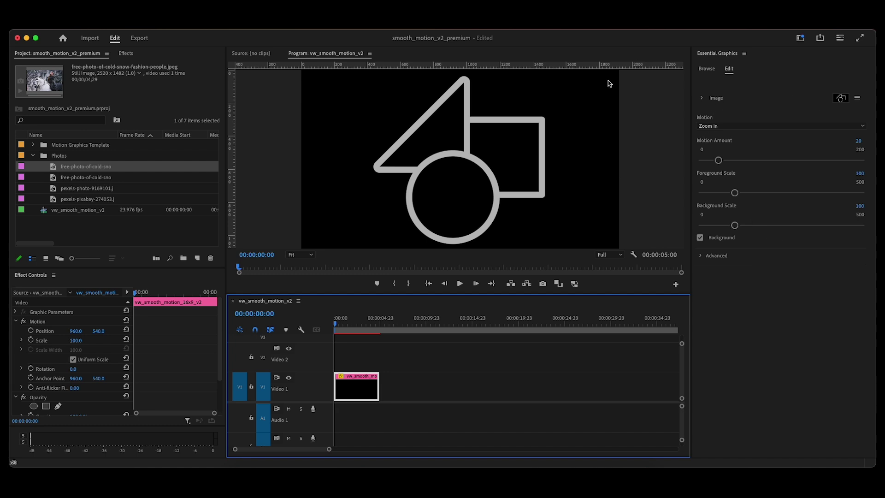
Drop free-photo-of-cold-snow-fashion-people.jpeg into the template's Image slot
click(67, 177)
click(84, 171)
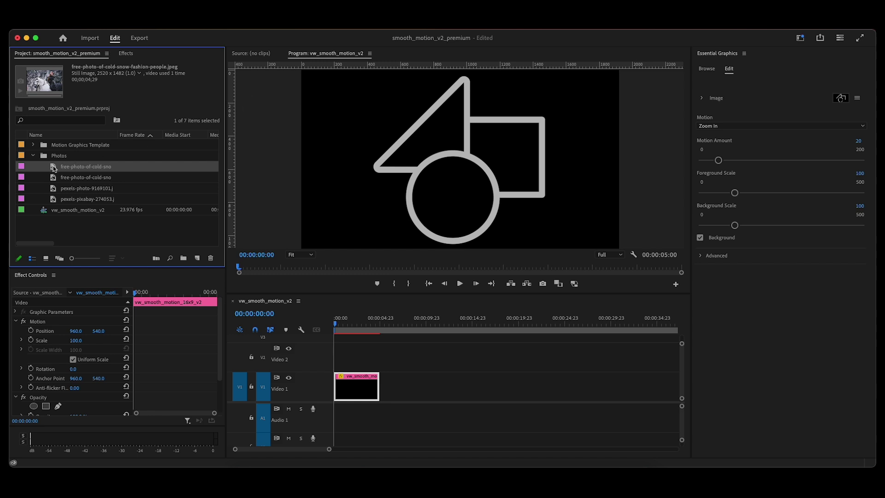
drag(53, 169, 747, 101)
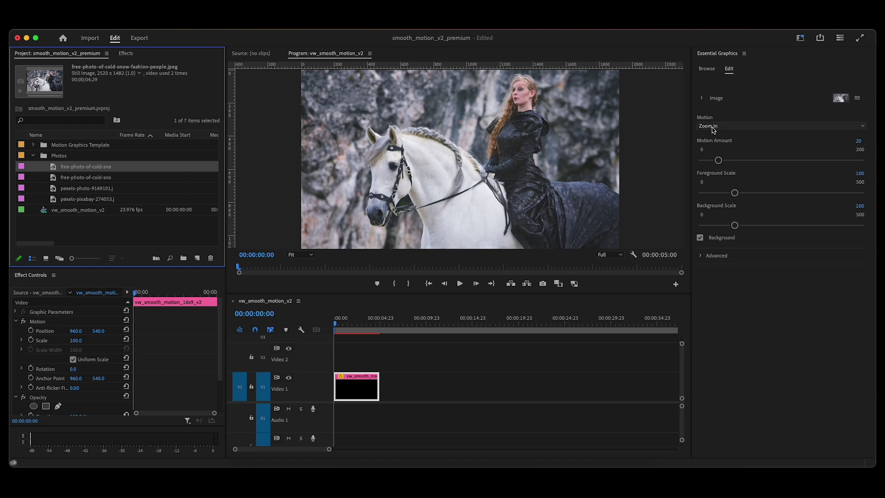
Stretch the horse-photo clip so the sequence runs 00:00:11:16, then play it back
click(366, 343)
key(space)
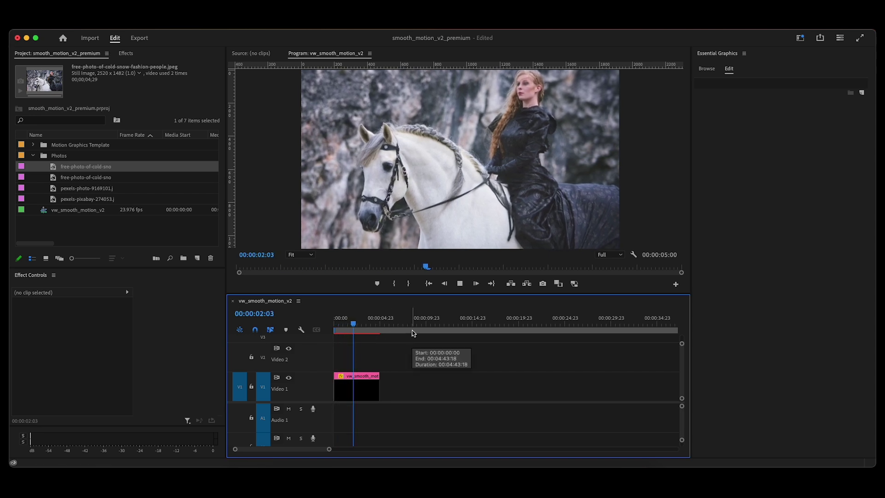
click(379, 386)
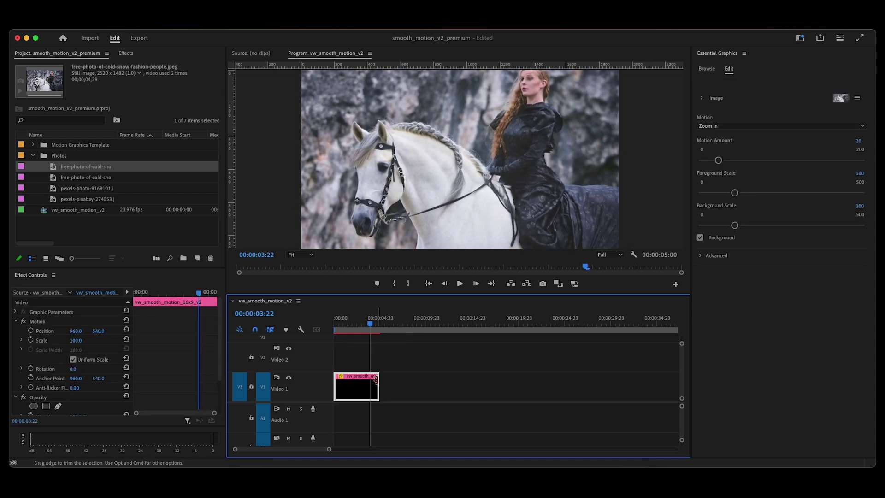
drag(379, 386, 432, 382)
drag(351, 330, 425, 331)
key(j)
key(j)
key(j)
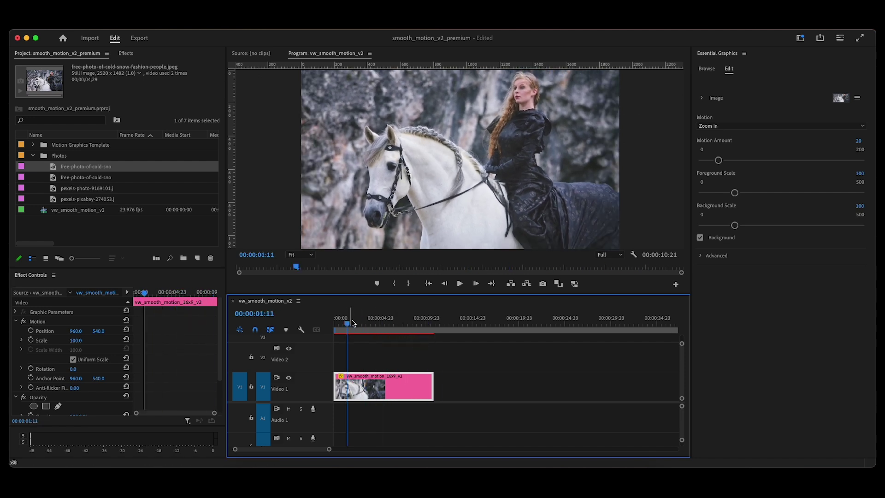
Set the horse photo's motion to Zoom Out and scrub through the animation
click(779, 126)
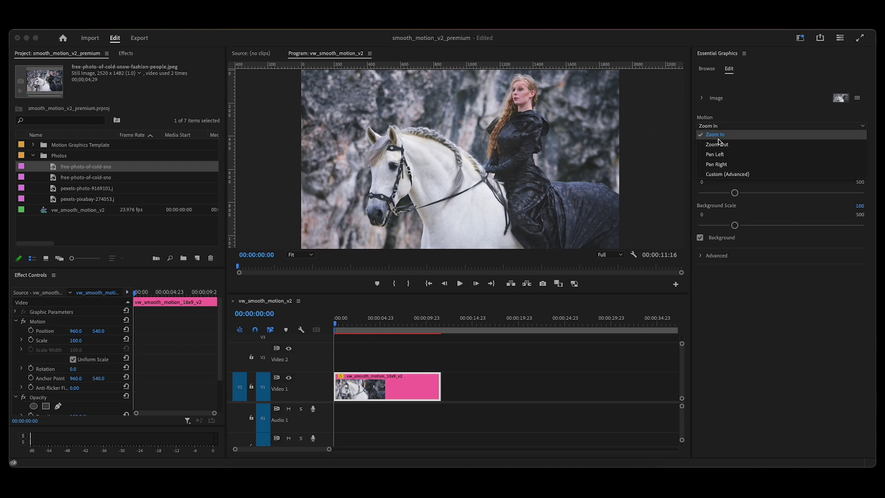
click(711, 137)
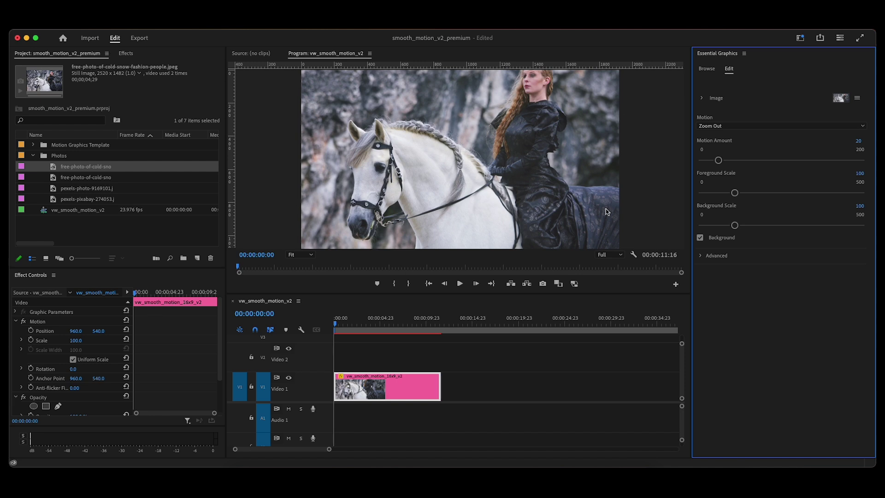
drag(345, 330, 433, 328)
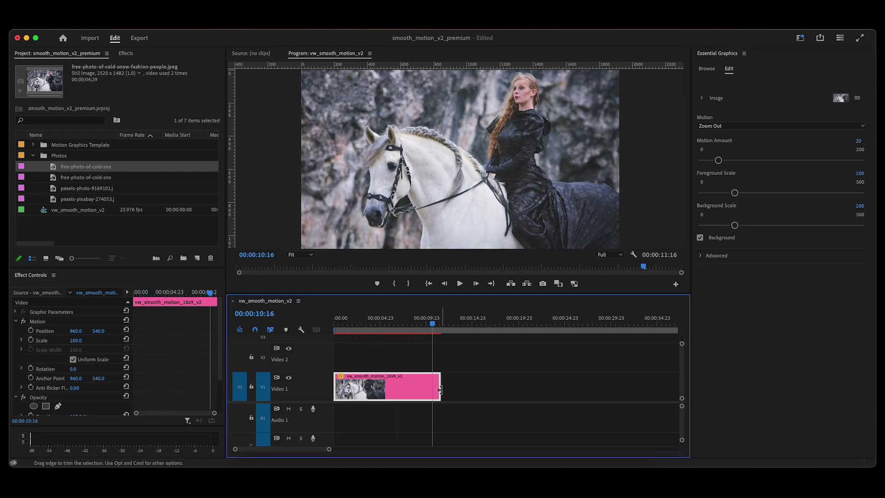
key(Down)
key(Left)
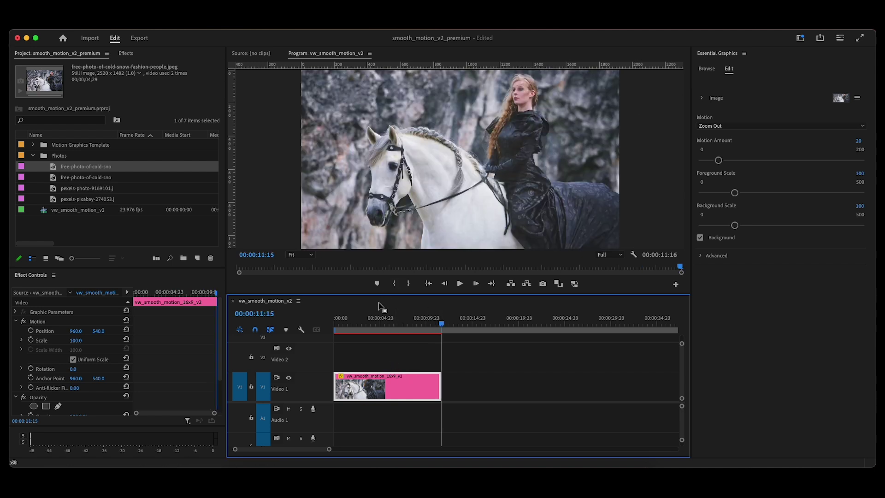
click(348, 323)
Trim the clip to 00:00:07:18, set Motion Amount to 62, and review playback
drag(440, 387, 403, 389)
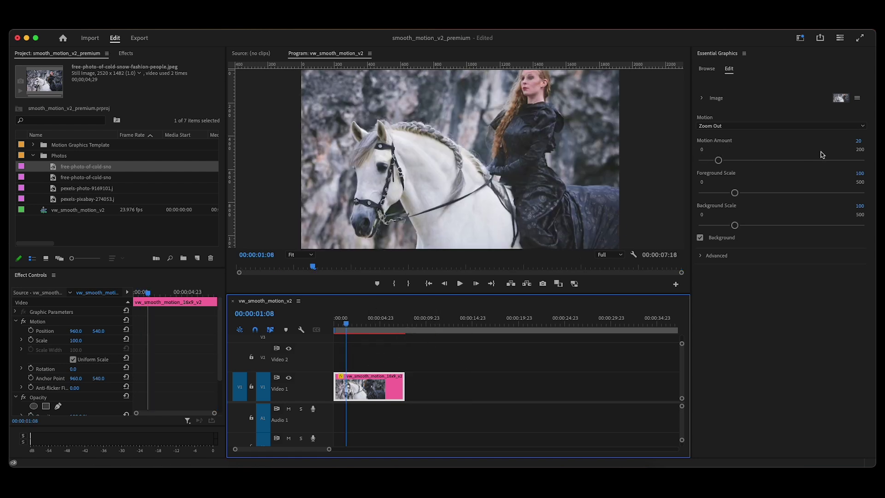
click(750, 160)
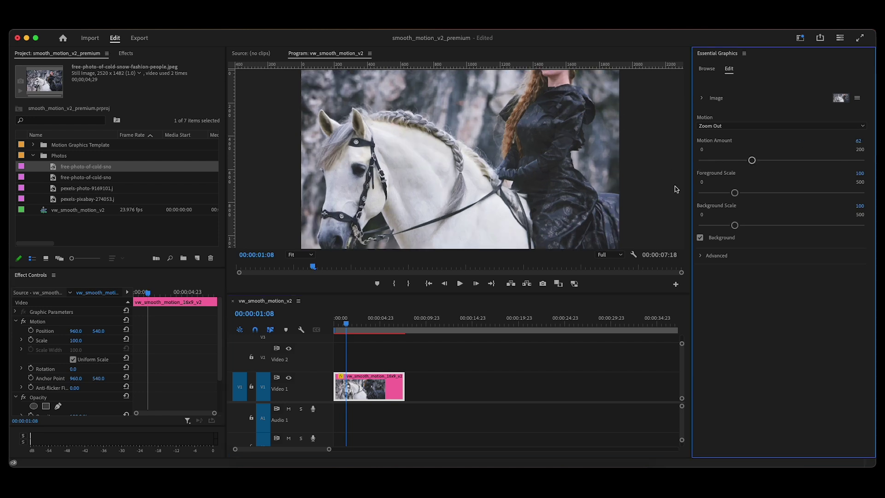
click(336, 319)
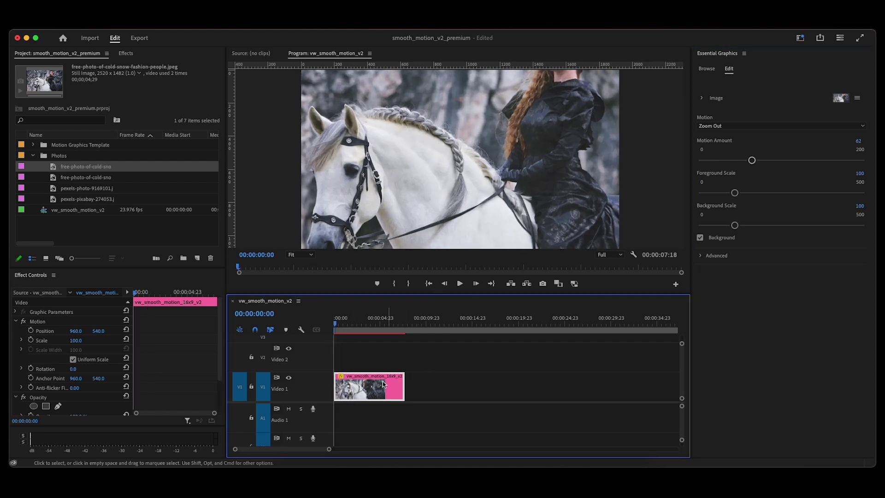
key(space)
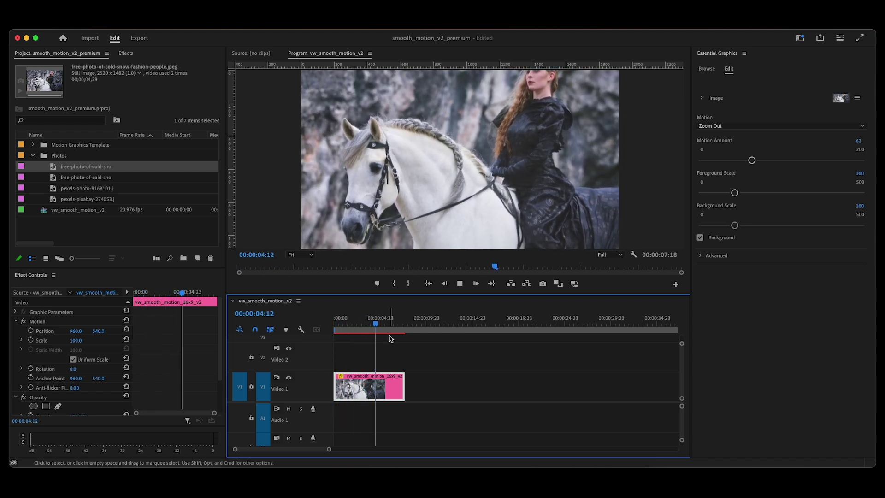
key(space)
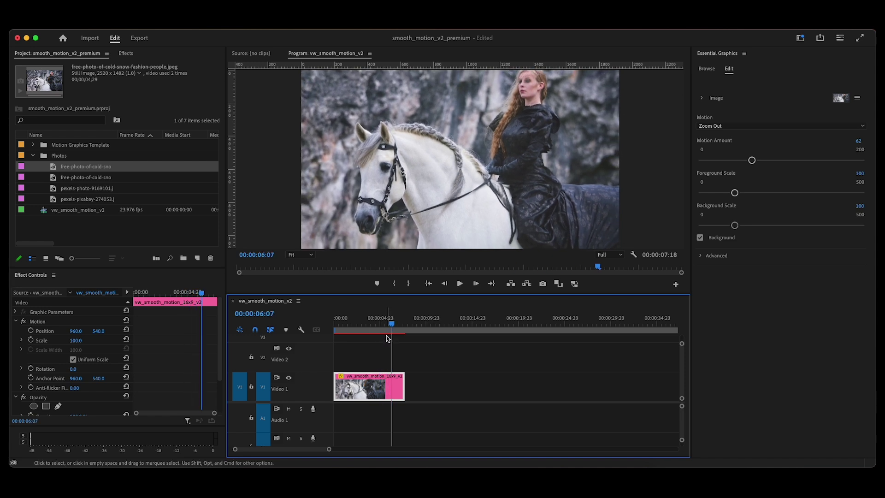
click(378, 328)
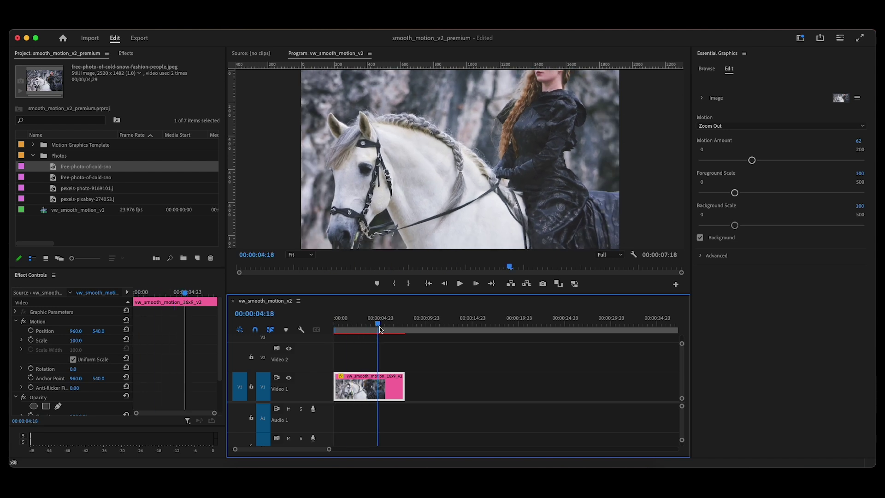
drag(379, 328, 391, 328)
click(713, 126)
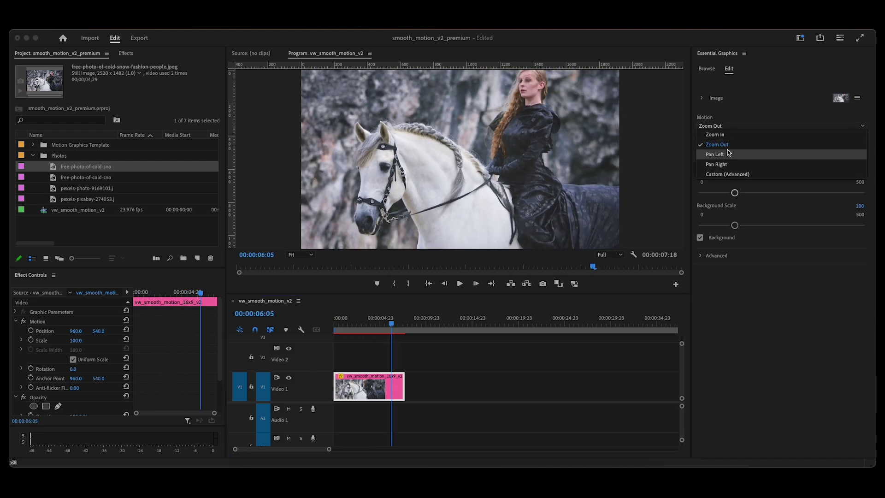
Preview the photo with Pan Left motion from the sequence start
click(714, 154)
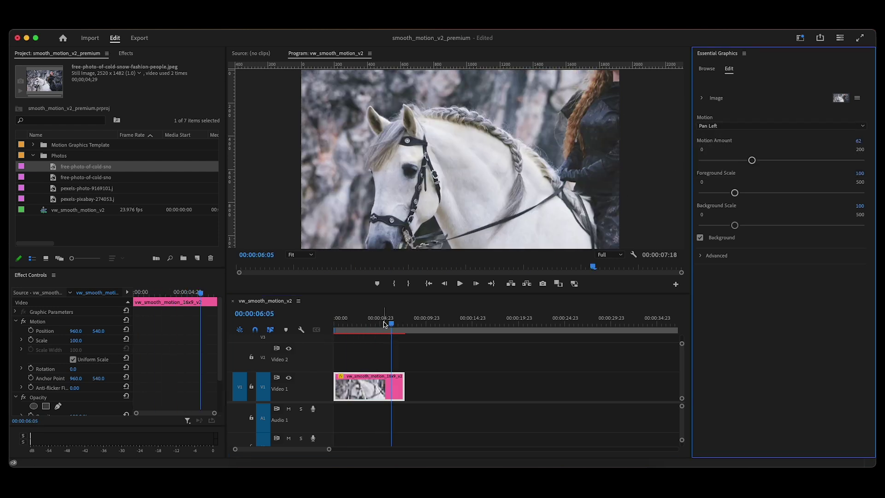
click(321, 334)
key(Home)
key(space)
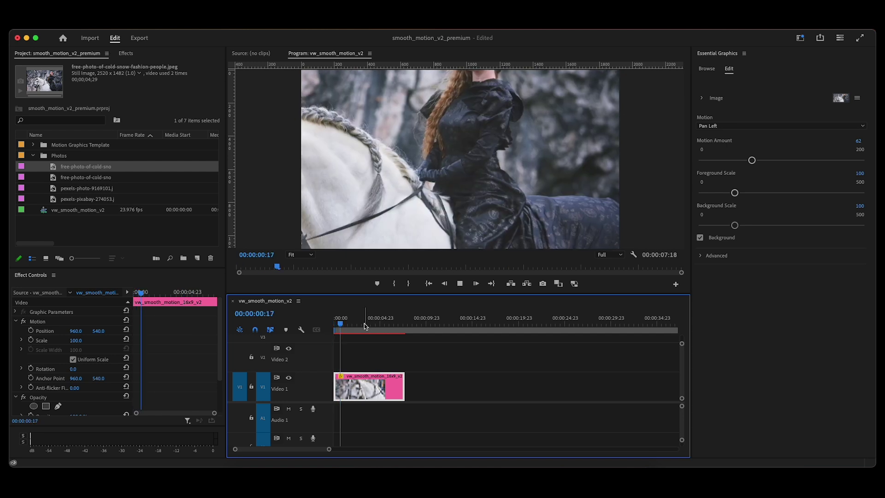
key(space)
Switch the motion to Pan Right and play it from the start
click(718, 125)
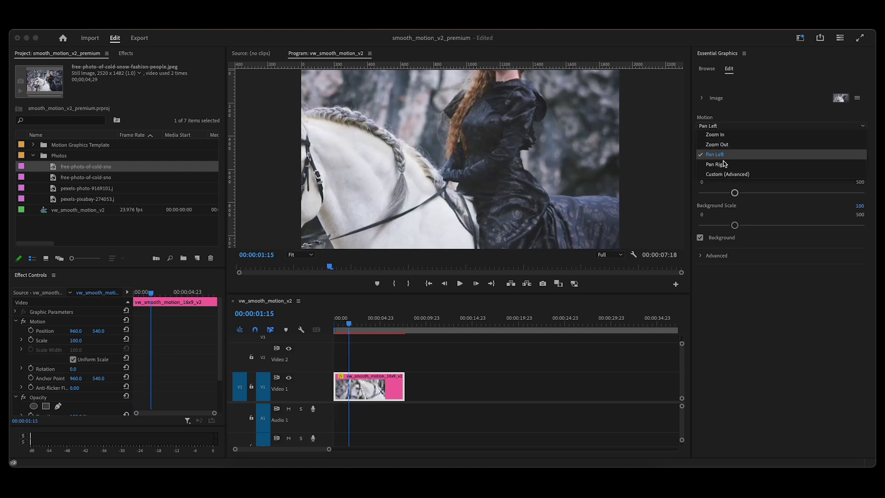
click(719, 165)
click(344, 323)
key(Home)
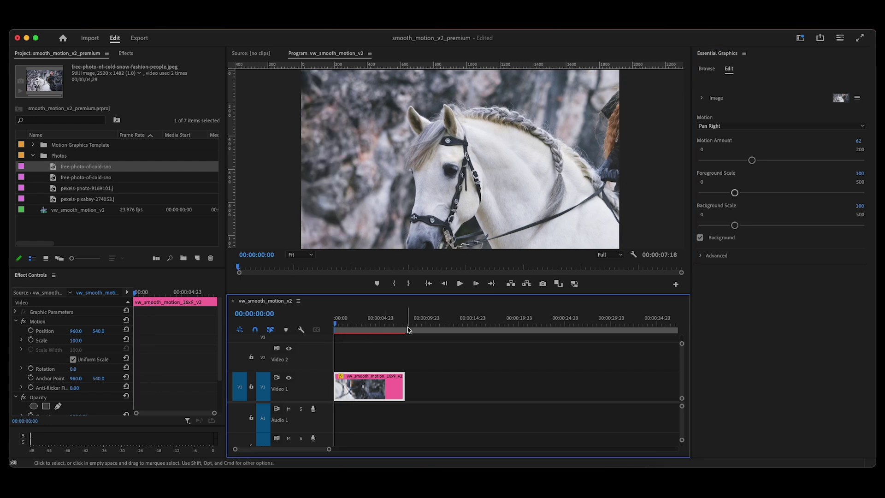
key(space)
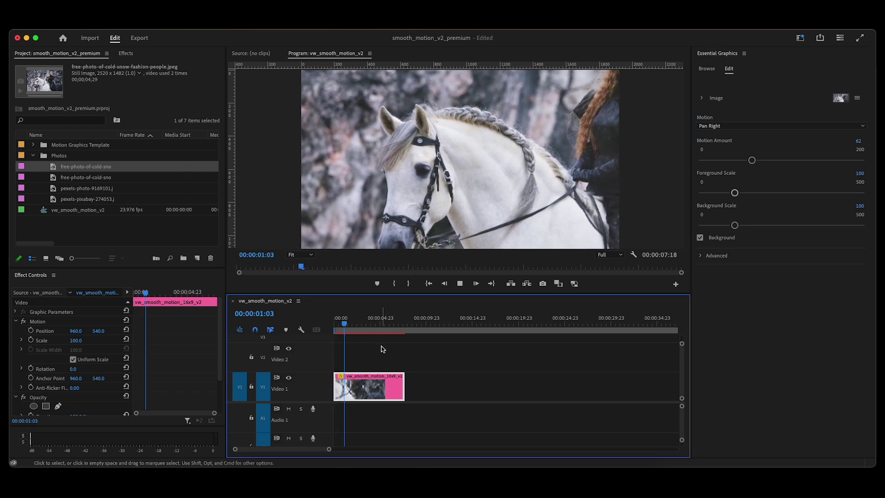
key(space)
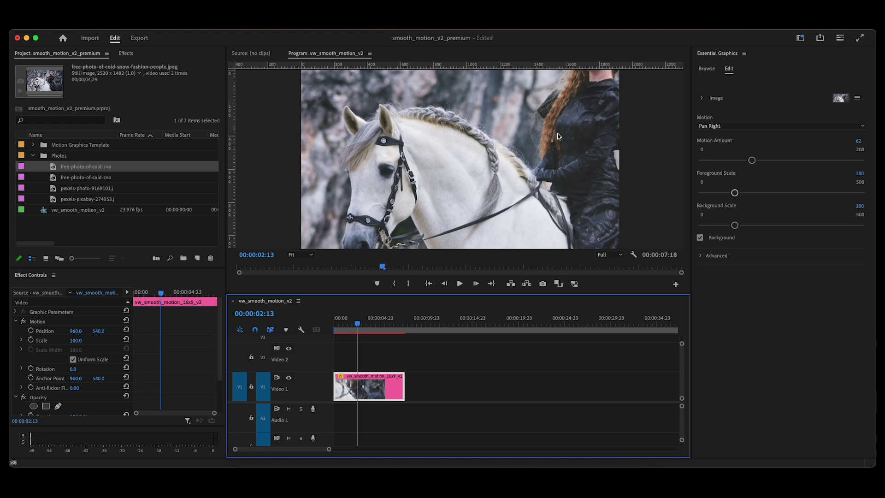
Cycle through Zoom In and Zoom Out, then settle on Pan Left
click(728, 129)
click(743, 123)
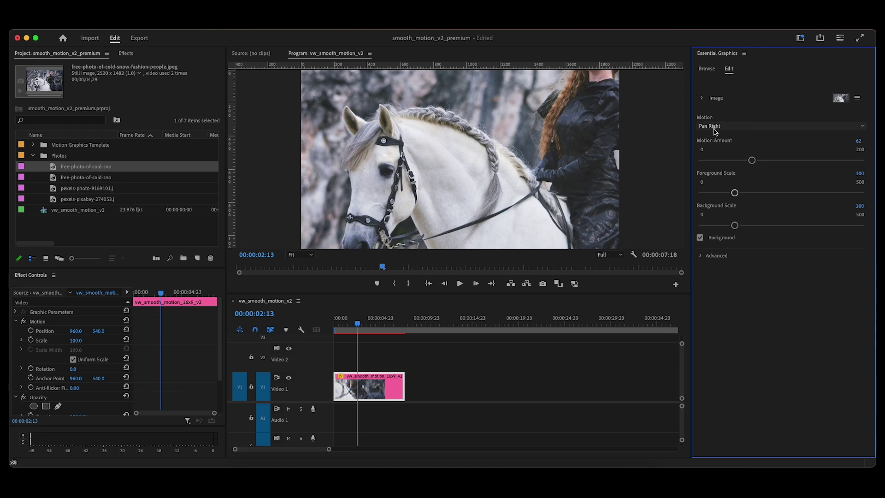
click(711, 129)
click(713, 133)
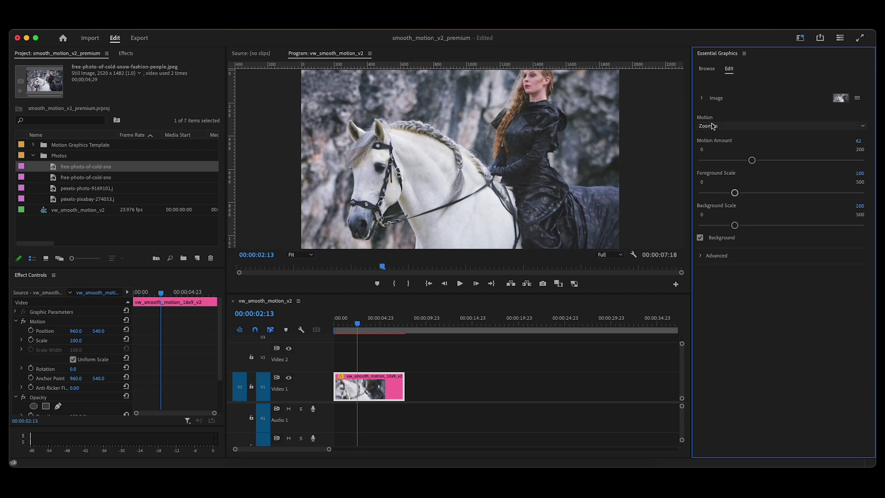
click(719, 126)
click(714, 140)
click(734, 129)
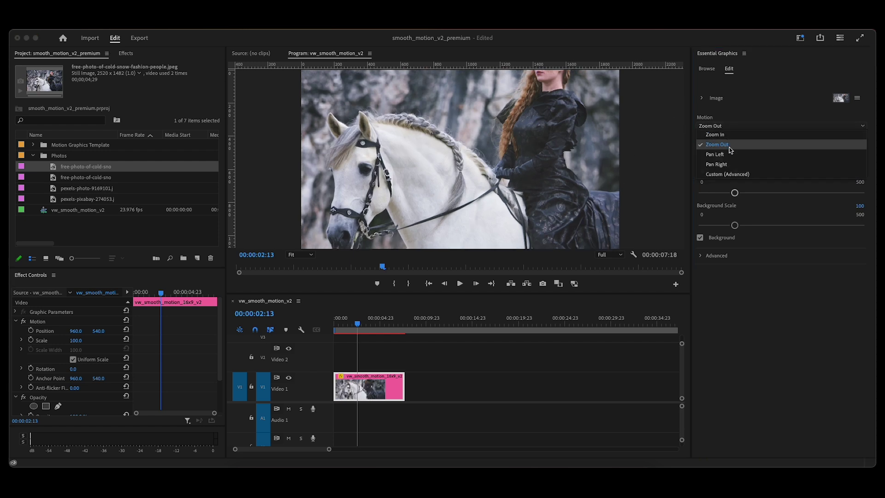
click(726, 151)
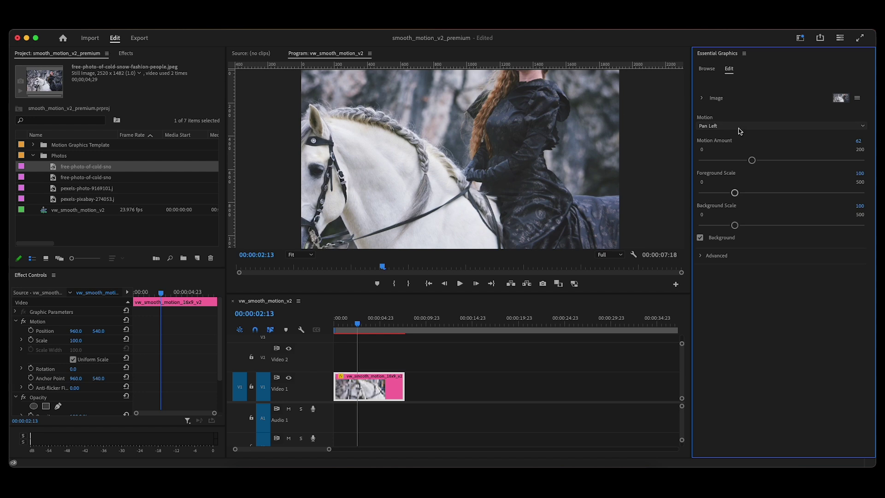
click(738, 127)
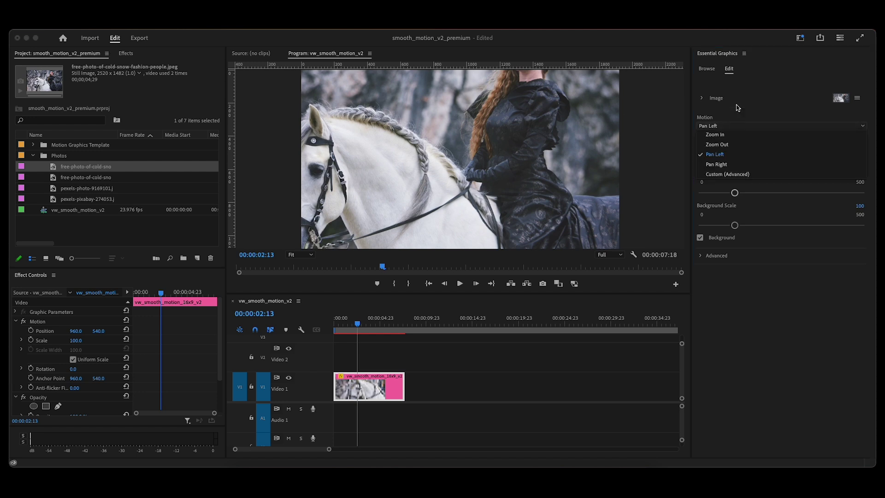
Switch the motion to Custom (Advanced) and expand Advanced > Custom Motion
click(752, 175)
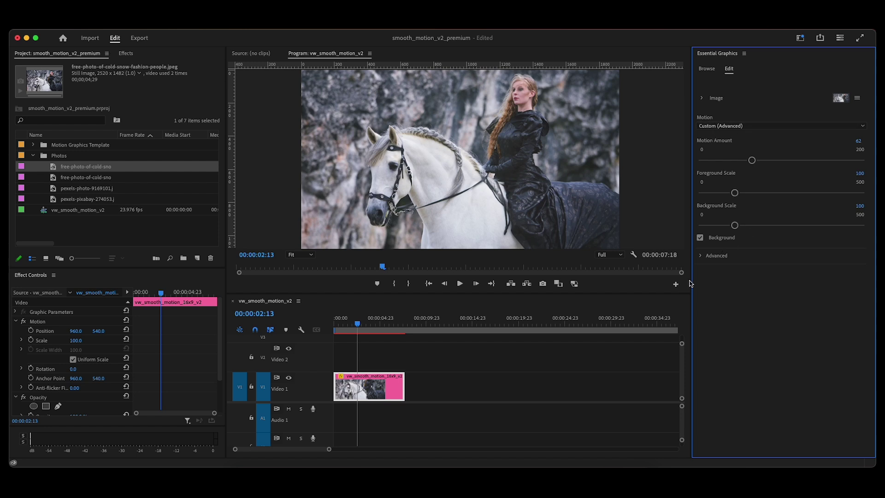
click(702, 256)
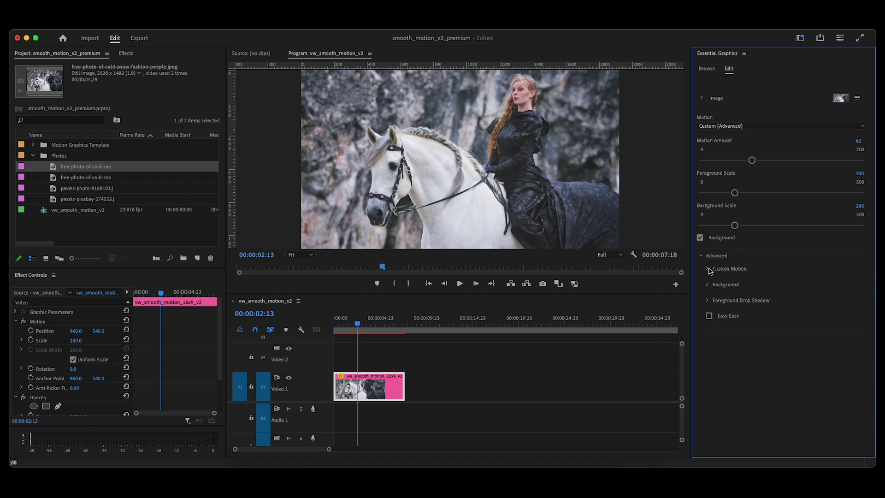
click(708, 269)
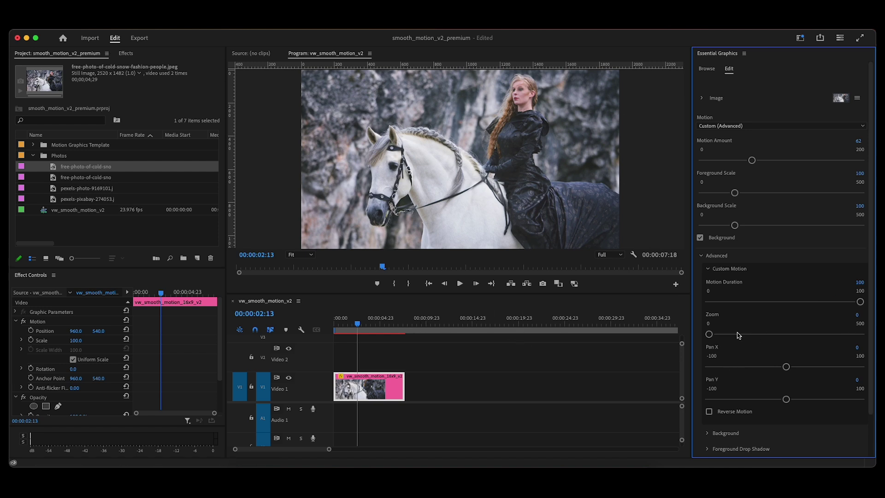
click(382, 353)
key(Home)
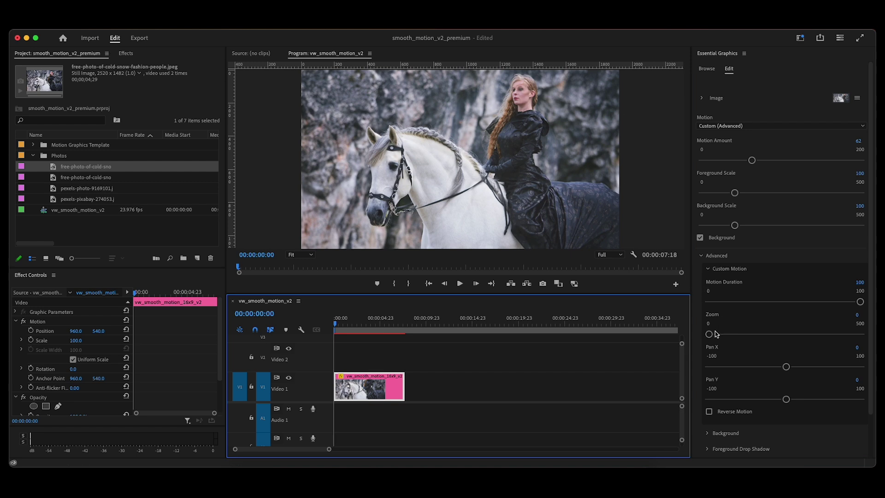
Set the custom Zoom to 80 and preview the clip through to its end
drag(715, 332, 733, 333)
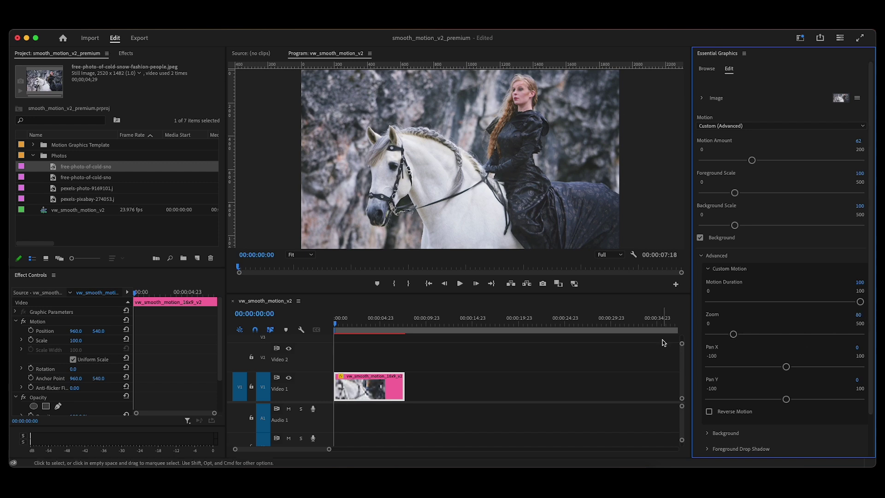
click(438, 349)
key(space)
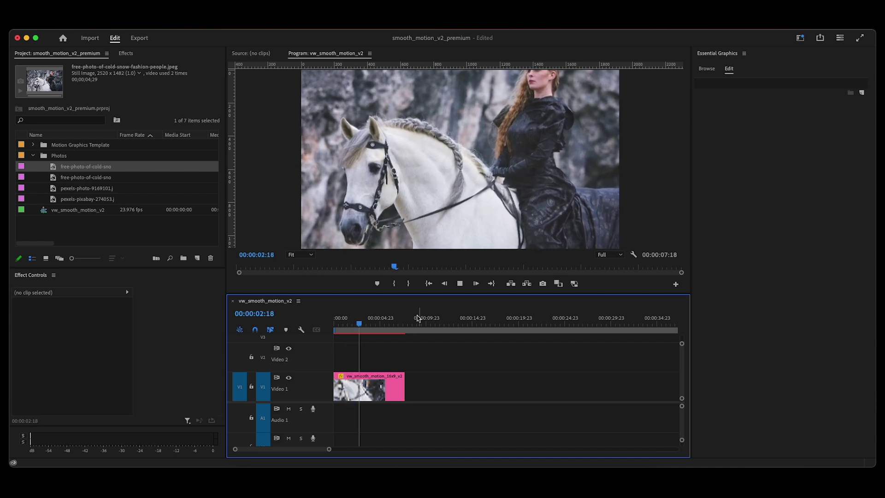
click(335, 327)
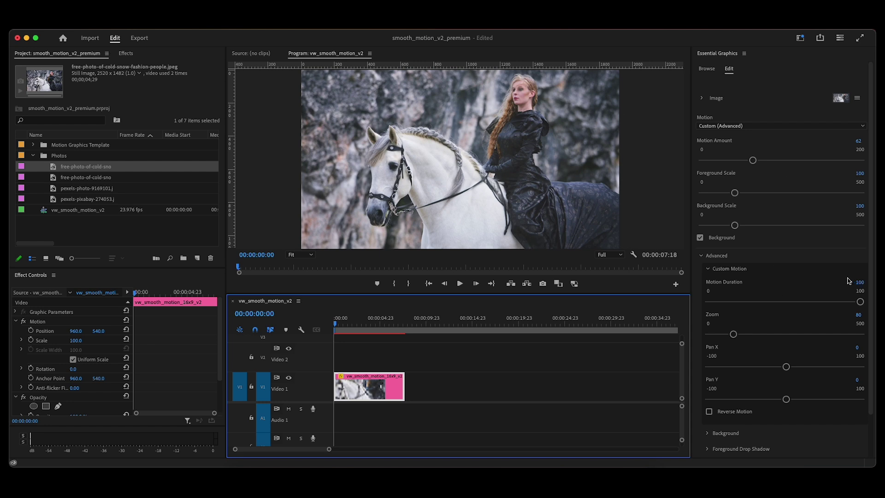
click(363, 327)
drag(372, 328, 395, 328)
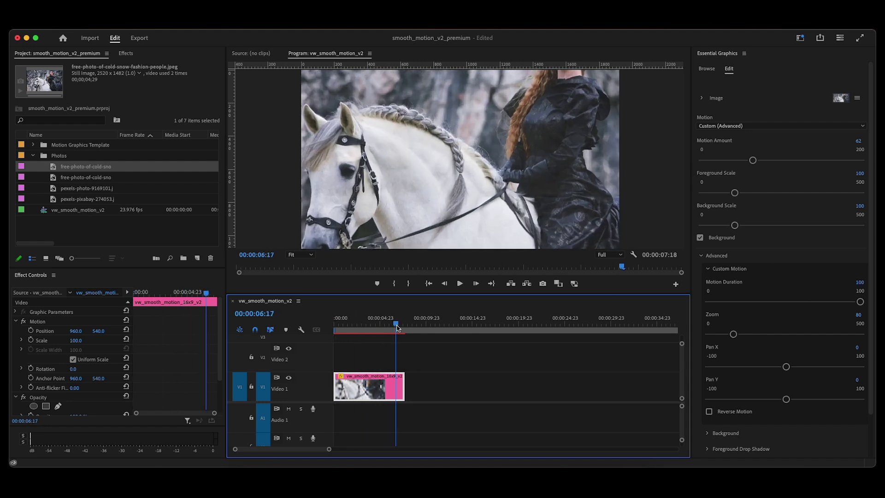
key(End)
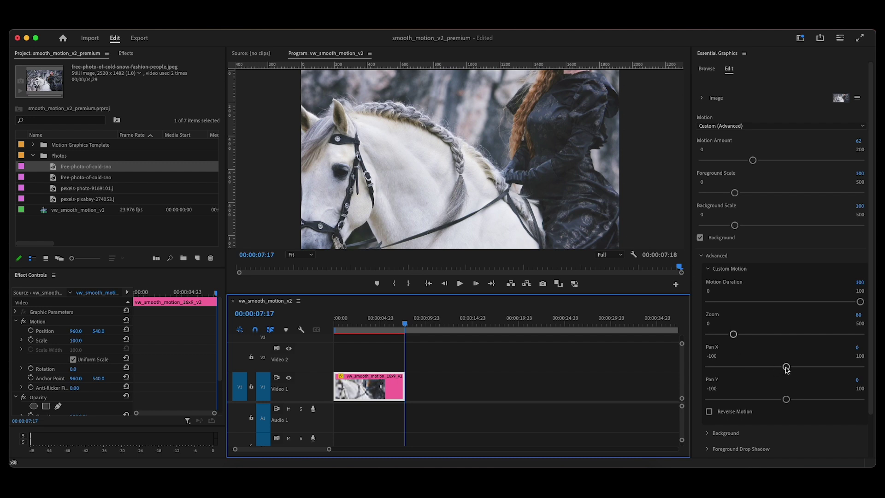
Set Pan X to 20 and Pan Y to -37, then play from the start
drag(786, 367, 790, 373)
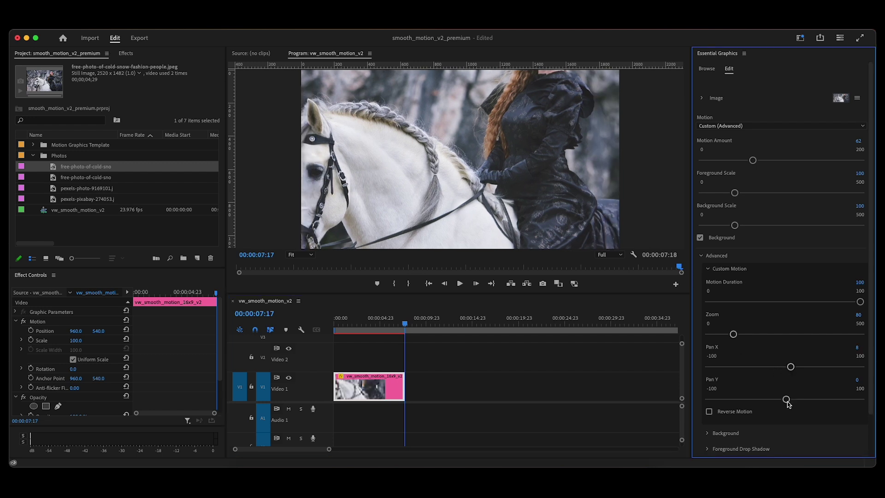
drag(787, 403, 756, 401)
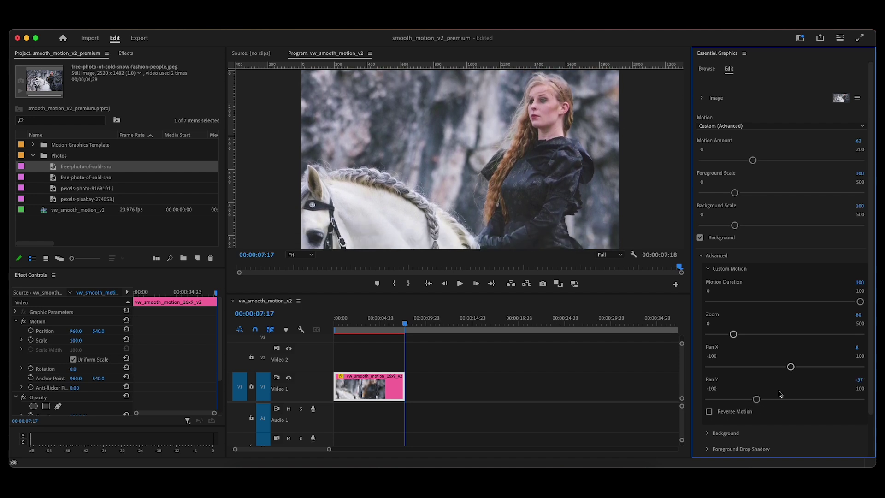
mouse_move(790, 366)
mouse_down()
mouse_move(782, 368)
mouse_move(800, 367)
mouse_up()
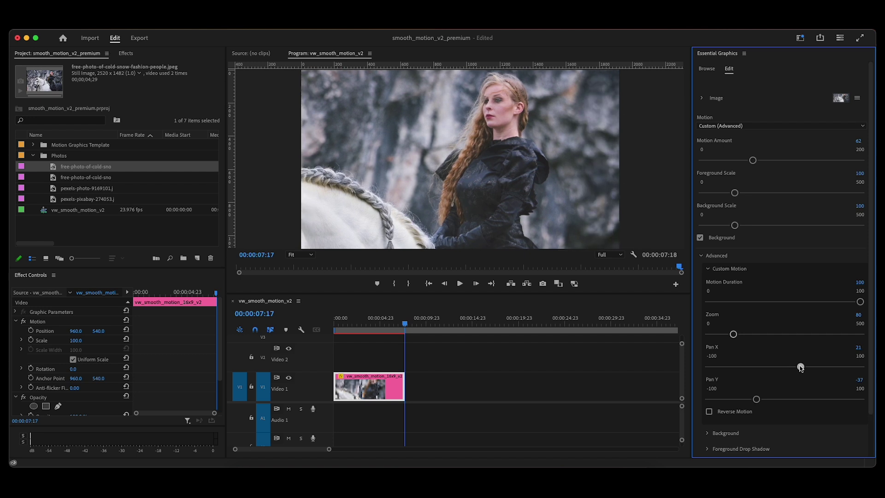
click(364, 334)
key(Home)
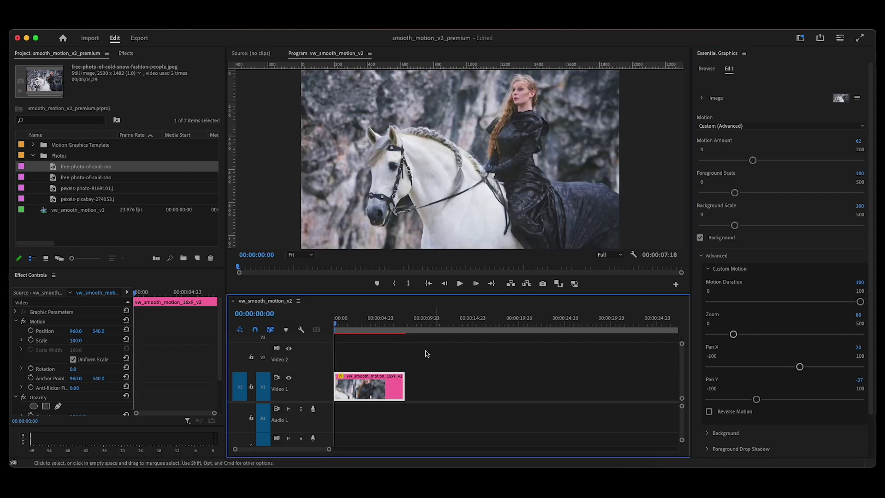
key(space)
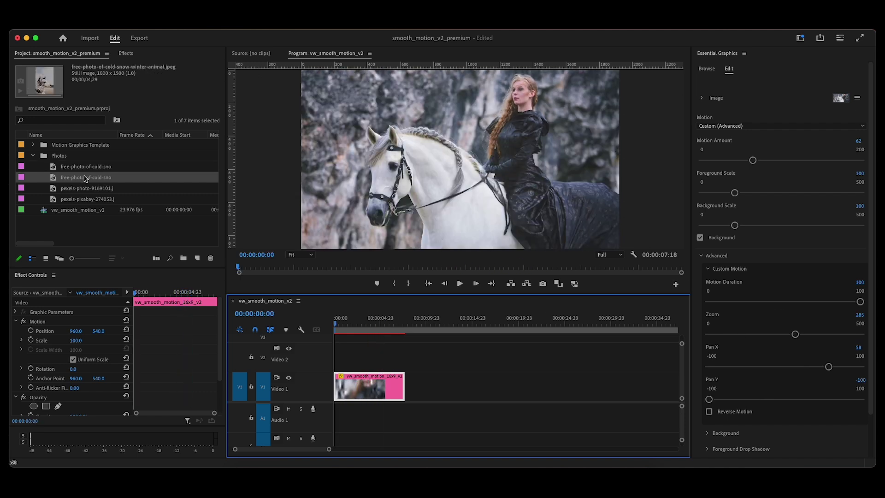
Try swapping in the dog photo, then delete the horse clip from the timeline
drag(84, 176, 747, 90)
drag(435, 359, 350, 413)
key(Delete)
Add a new vw_smooth_motion_16x9_v2 template and drop the dog photo into its Image slot
click(707, 69)
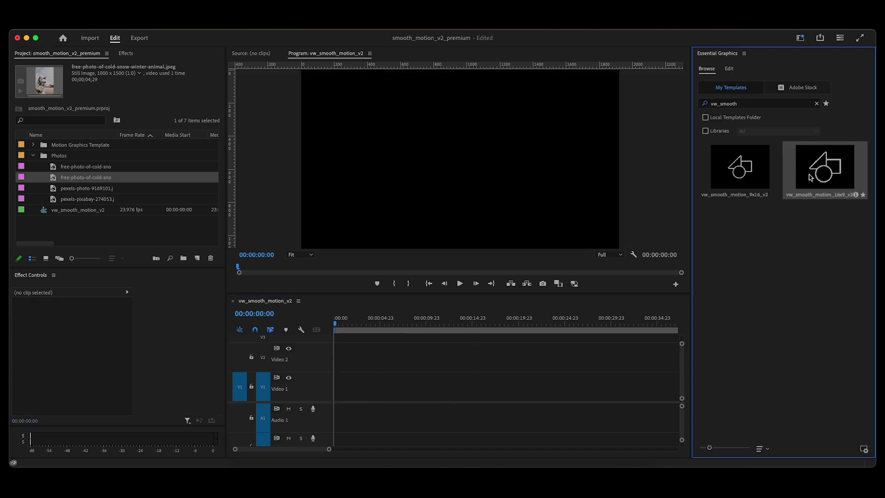
drag(809, 174, 351, 387)
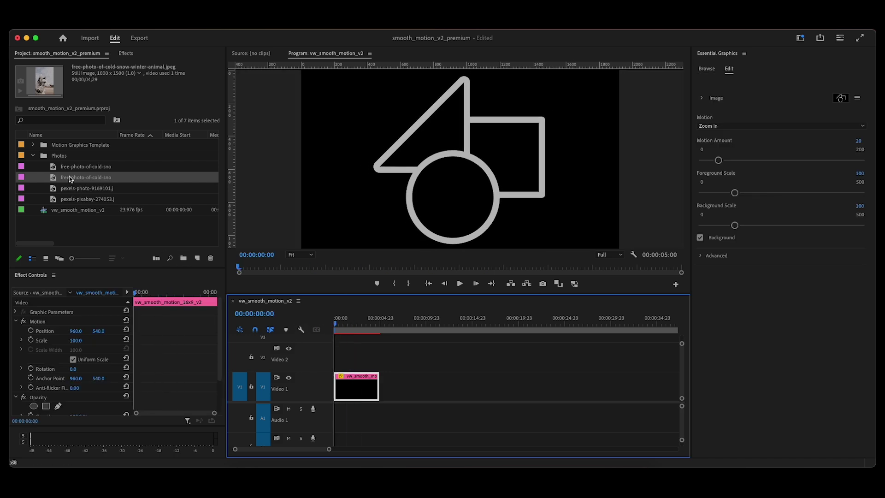
drag(69, 176, 762, 101)
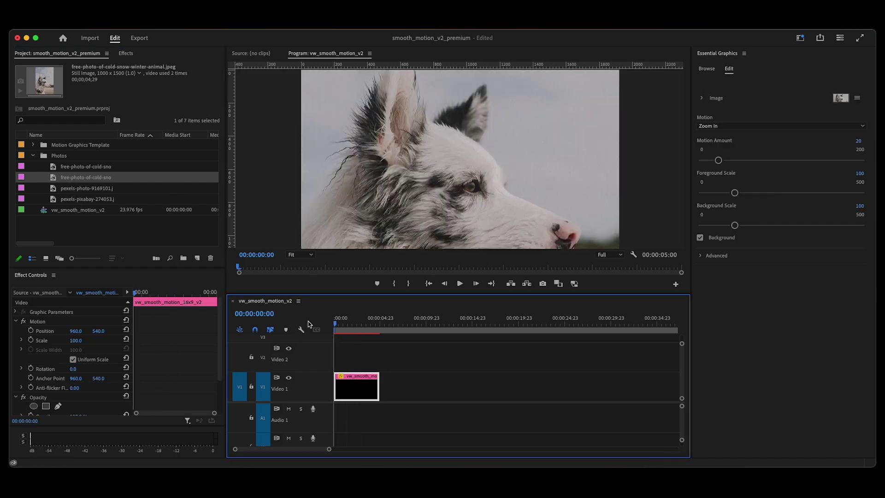
drag(373, 320, 321, 324)
Expand the Image section and show the scaling modes, currently Scale to fill at 192%
click(704, 99)
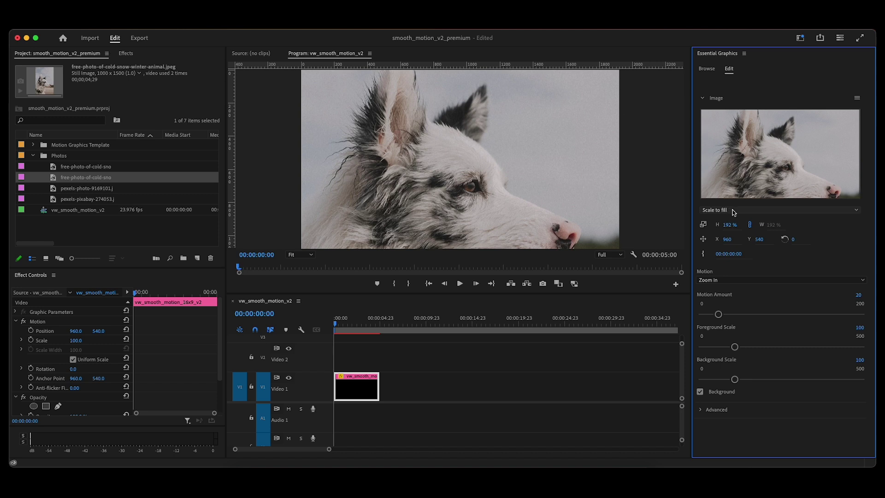
click(733, 211)
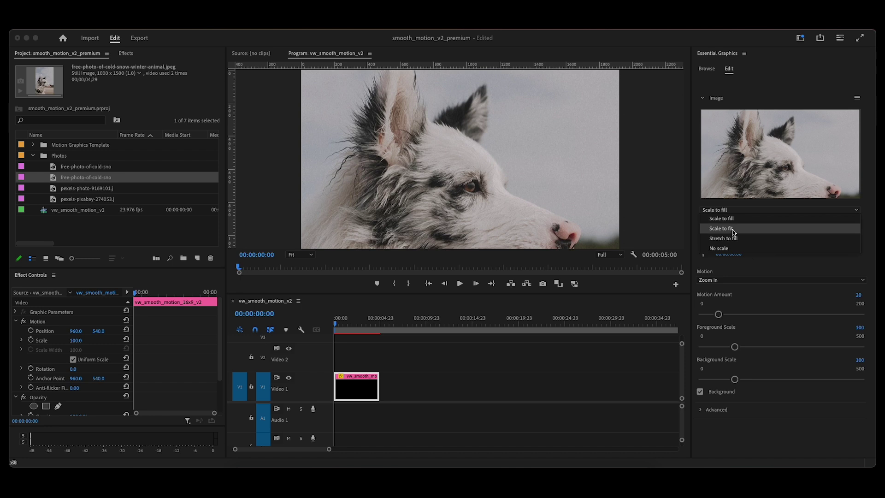
Set the dog photo to Scale to fit at 72% and enlarge the blurred background to 281
click(732, 229)
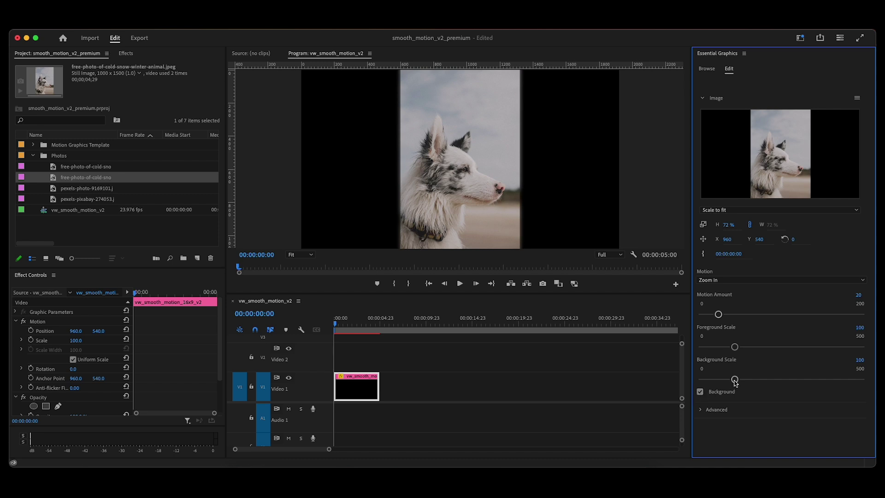
drag(735, 383, 790, 380)
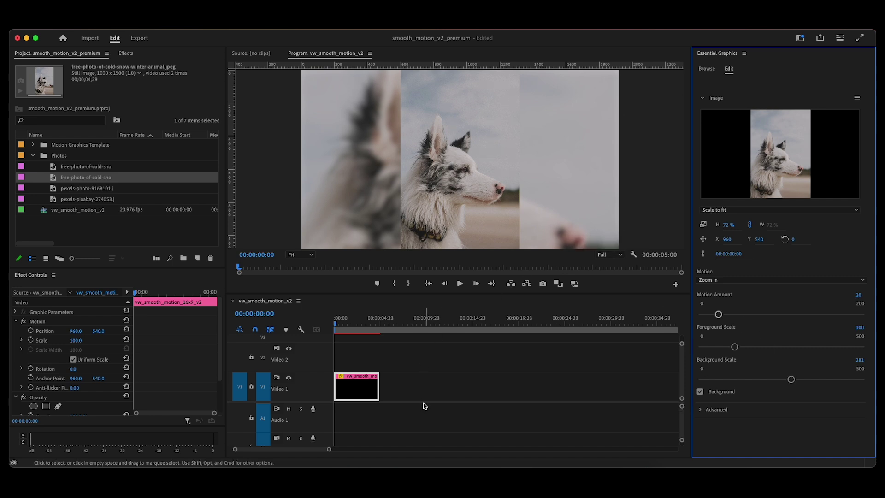
Scrub through the dog clip's zoom motion, then expand the template's Advanced settings
mouse_move(414, 324)
mouse_down()
mouse_move(370, 340)
mouse_move(404, 336)
mouse_up()
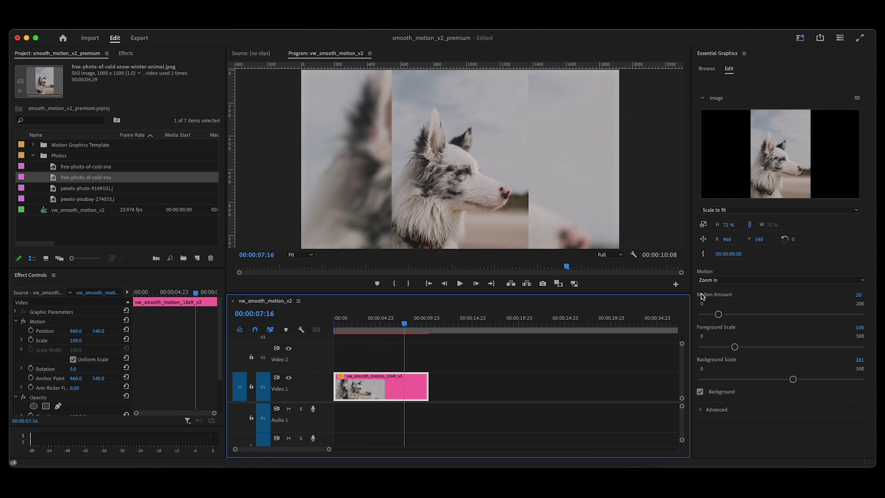
drag(345, 318, 391, 317)
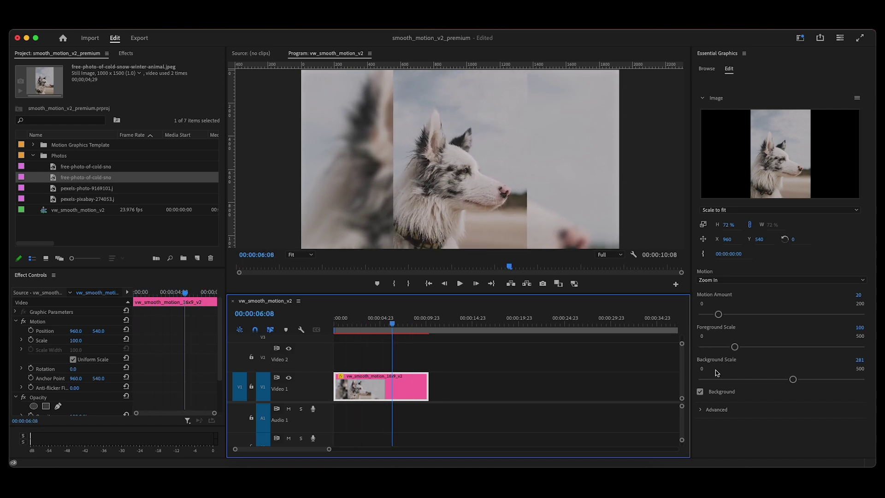
click(701, 410)
Raise the background Blur to 121 and scrub the clip to check the stronger blur
scroll(704, 416, down, 2)
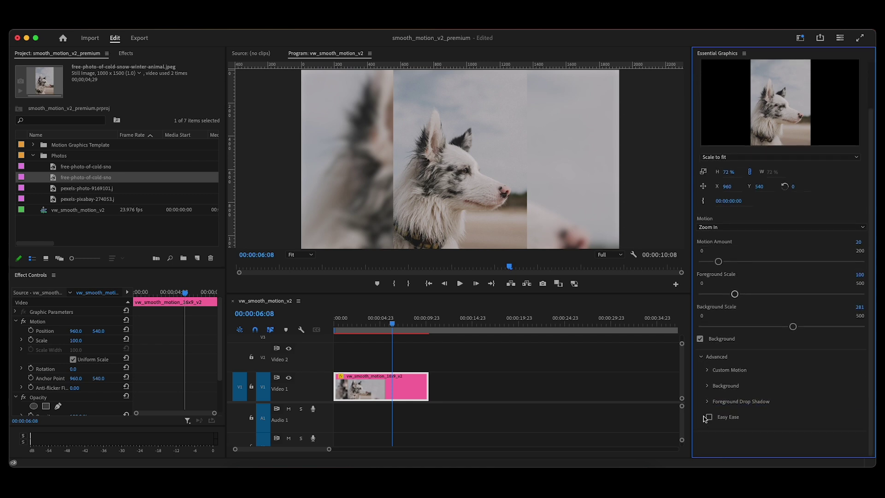
click(708, 386)
scroll(724, 322, down, 4)
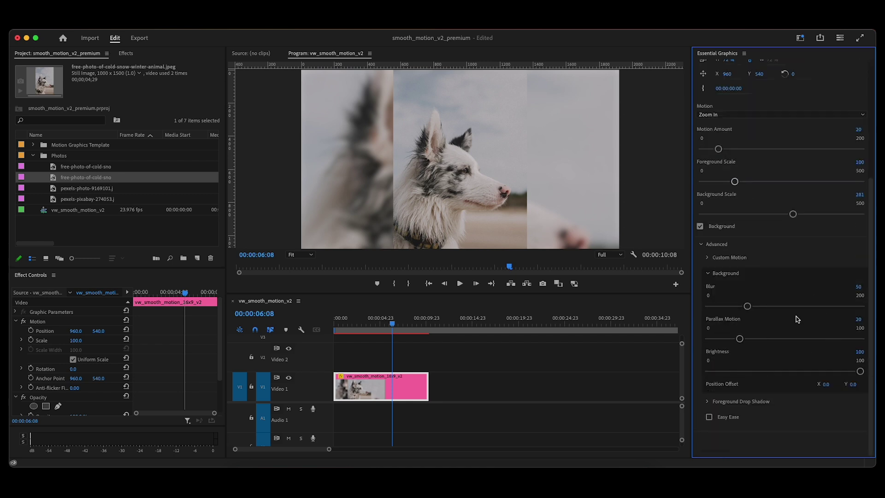
drag(752, 310, 808, 307)
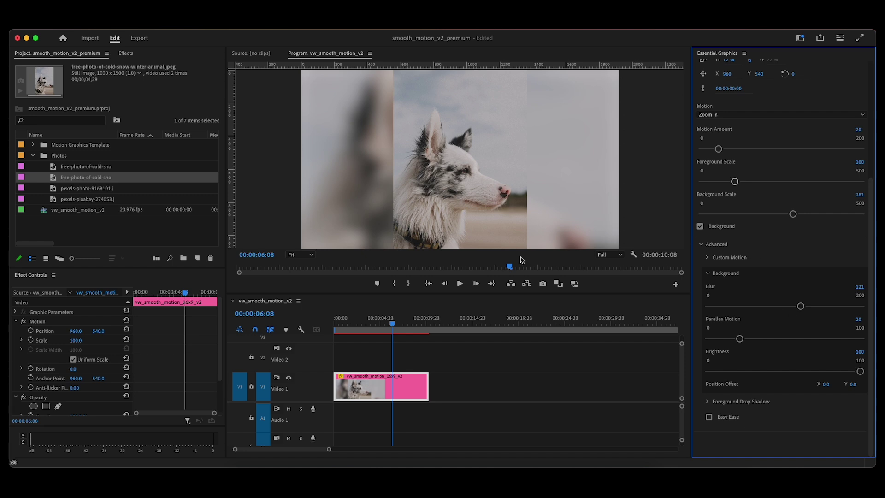
drag(340, 330, 402, 333)
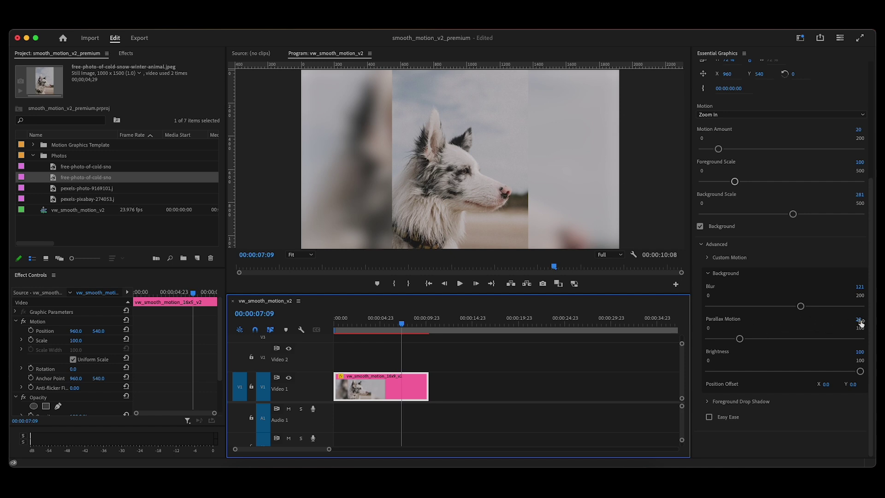
Try background Parallax Motion at 0, then at 100, previewing each and playing the clip
drag(858, 322, 840, 322)
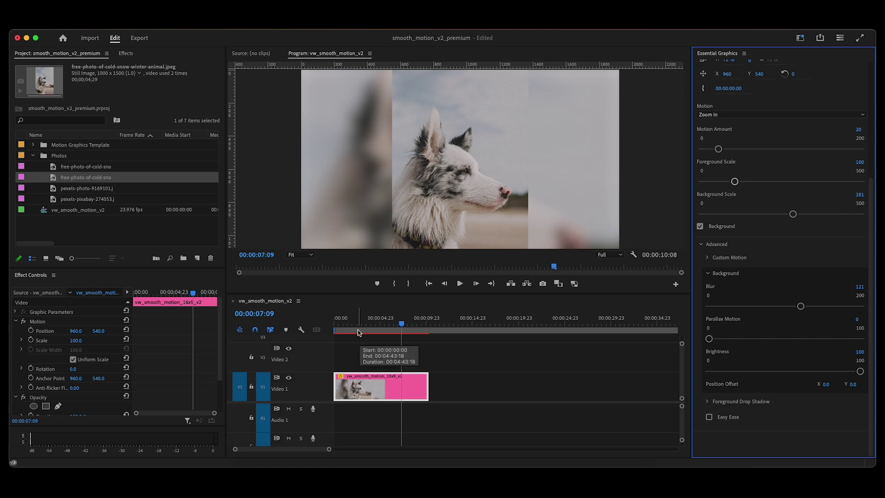
click(336, 322)
drag(341, 324, 371, 342)
key(Home)
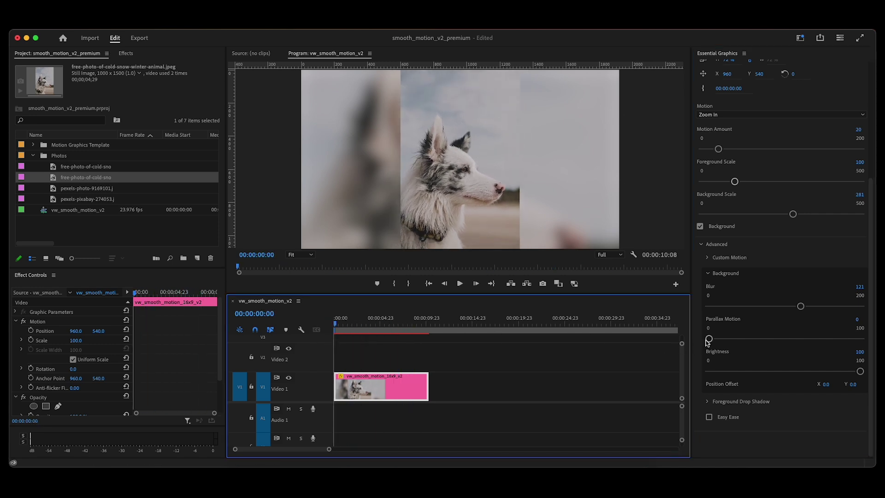
drag(708, 338, 875, 357)
mouse_move(344, 329)
mouse_down()
mouse_move(389, 329)
mouse_move(334, 330)
mouse_up()
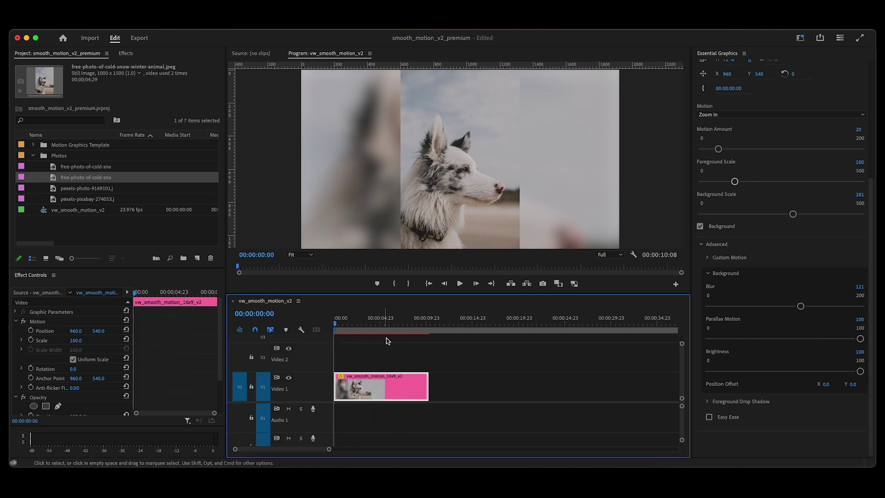
click(386, 338)
key(space)
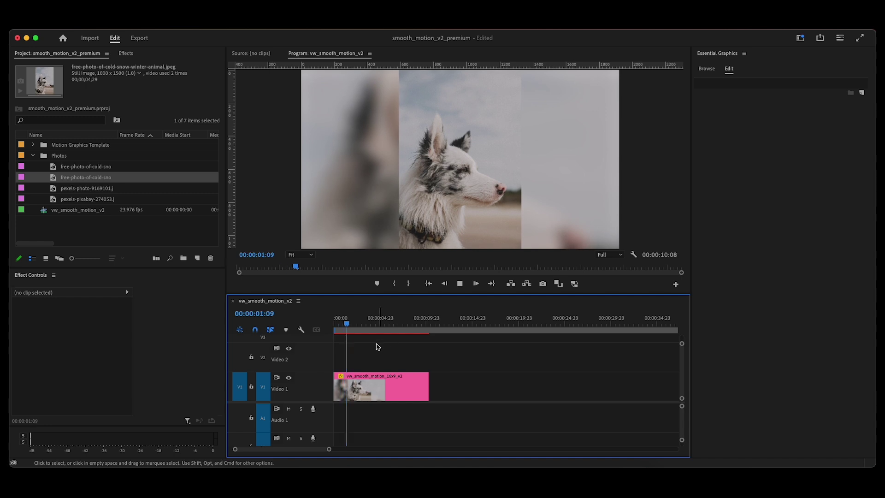
Stop playback and set the background Parallax Motion to exactly 50
drag(364, 331, 335, 330)
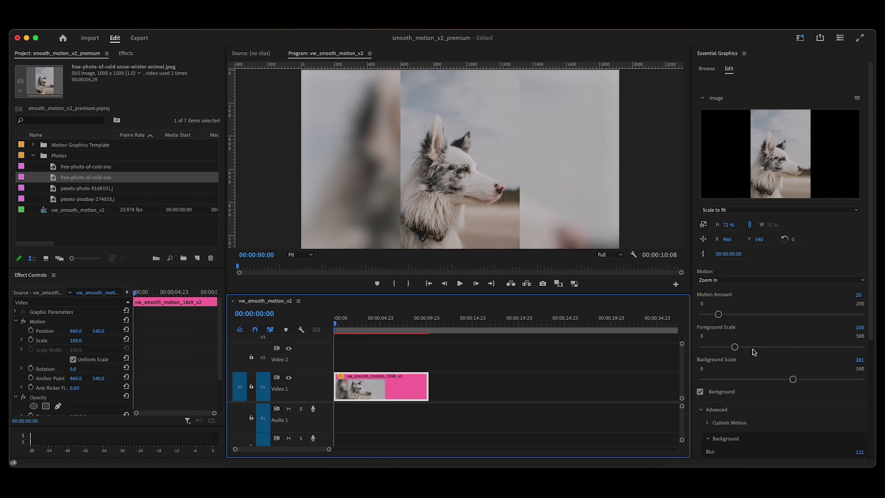
scroll(722, 386, down, 3)
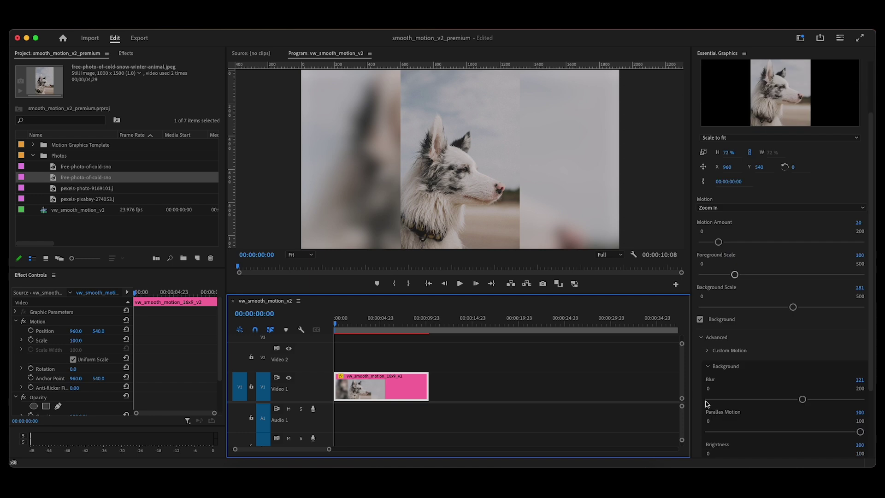
scroll(707, 404, down, 4)
drag(778, 338, 755, 338)
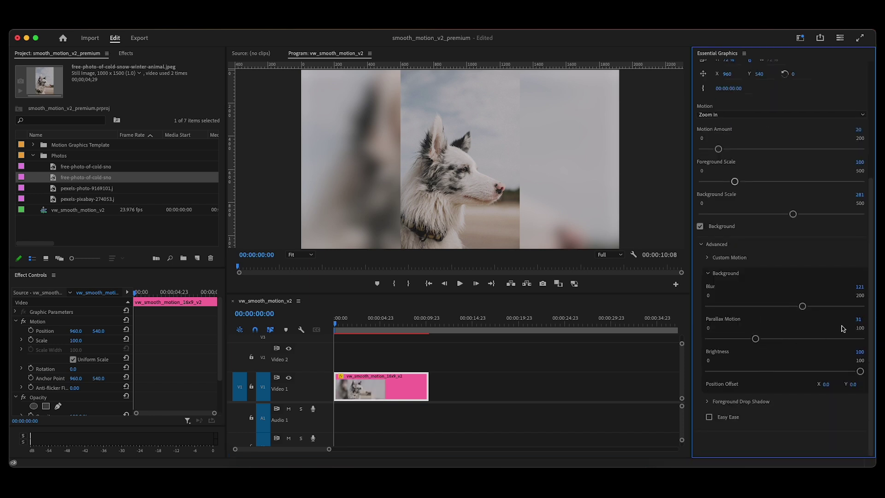
click(858, 320)
text(5)
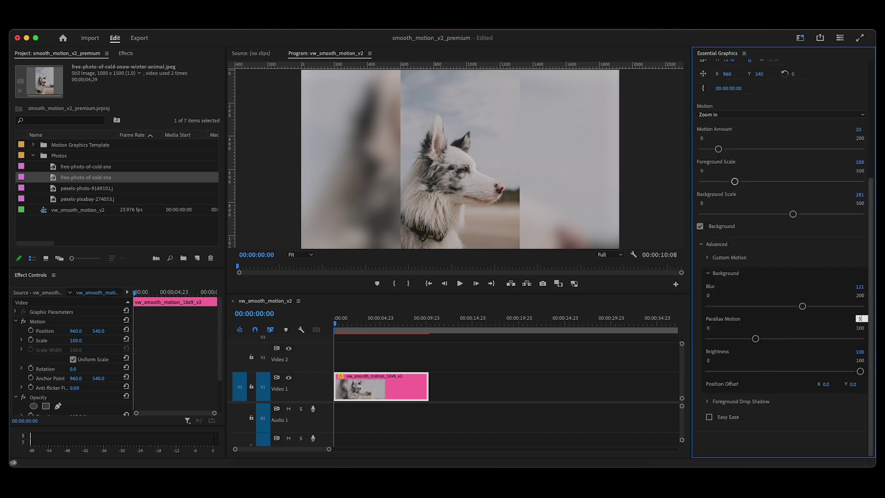
text(0)
key(Return)
Play and scrub the clip to preview the motion with parallax at 50
click(272, 322)
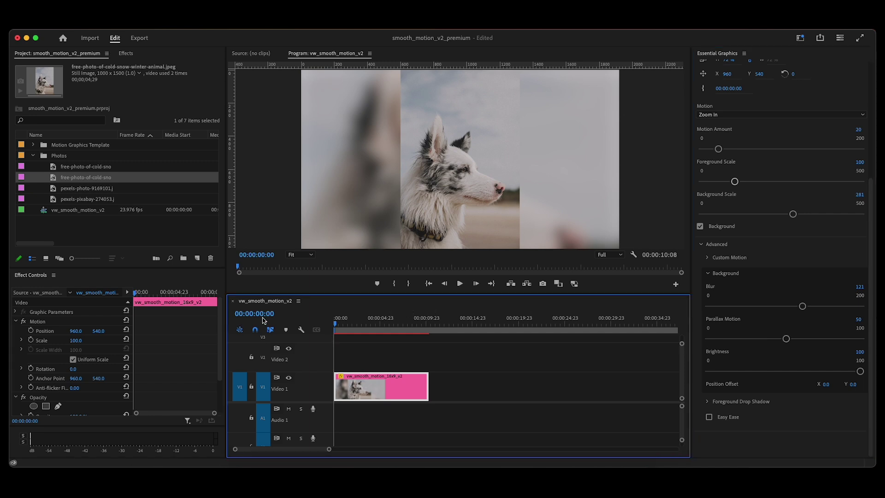
key(space)
click(363, 324)
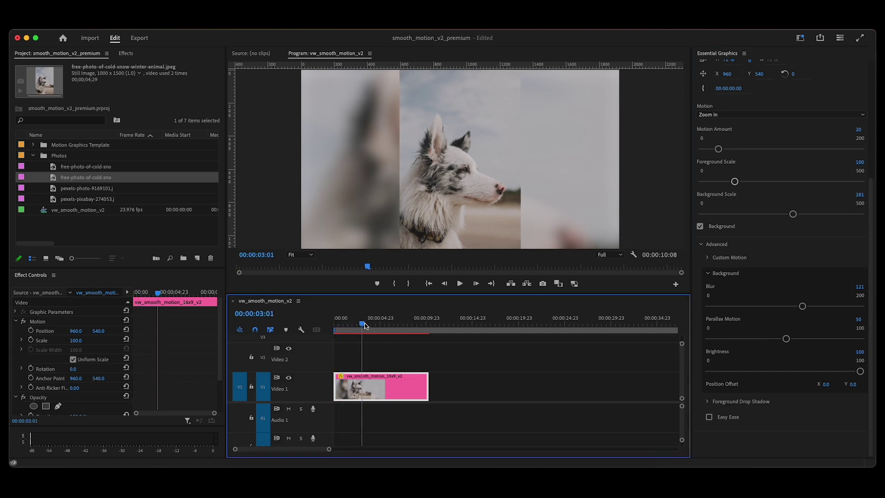
drag(364, 325, 317, 311)
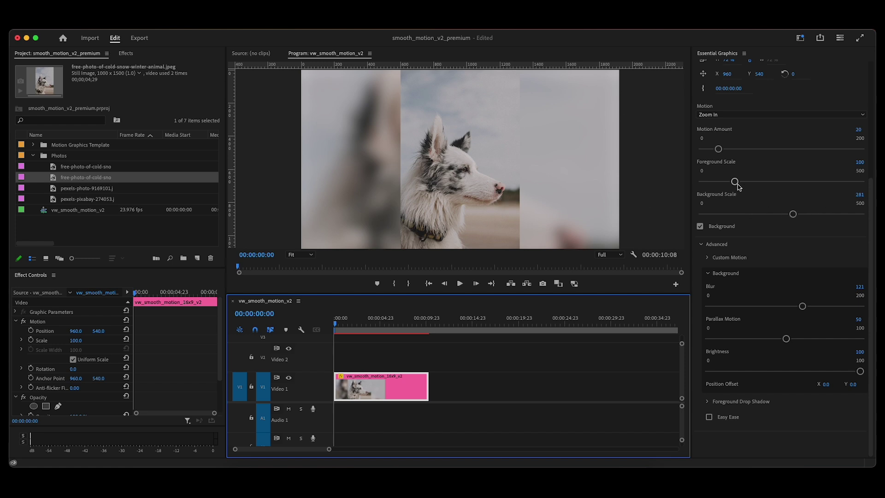
Shrink the foreground dog image and give it a visible black drop shadow
drag(735, 184, 725, 184)
click(712, 402)
scroll(710, 405, down, 5)
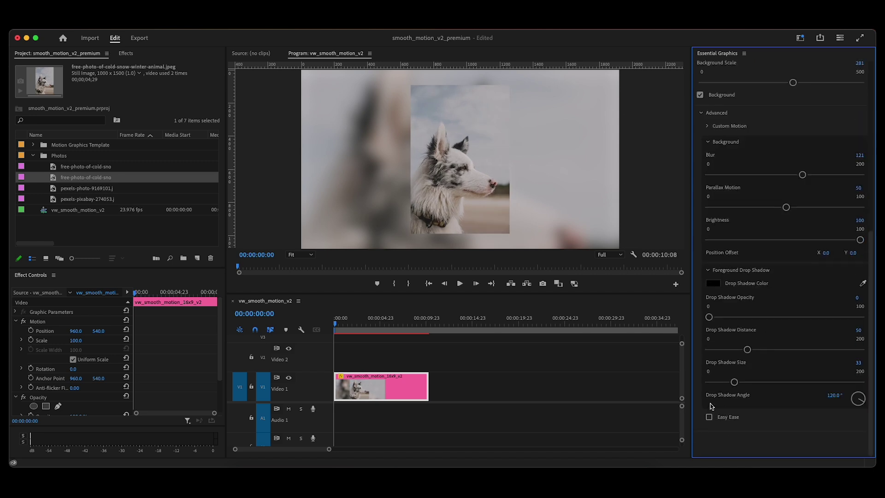
drag(708, 317, 757, 318)
click(712, 283)
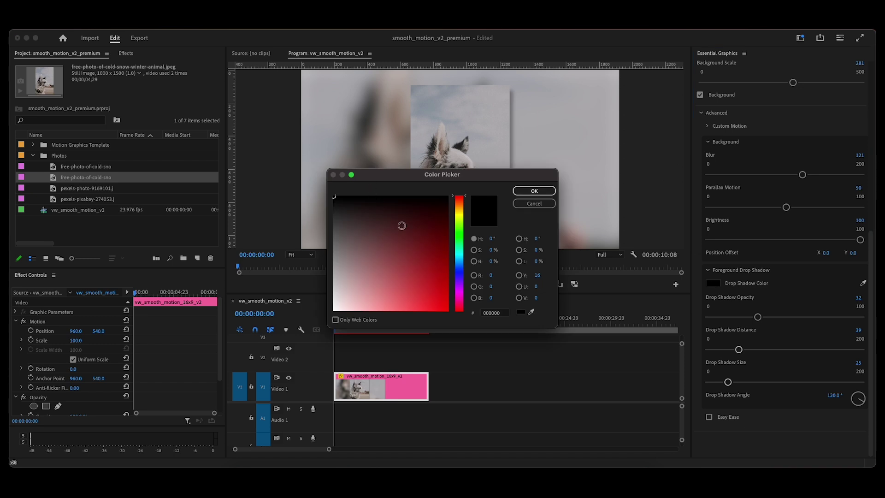
drag(401, 226, 477, 251)
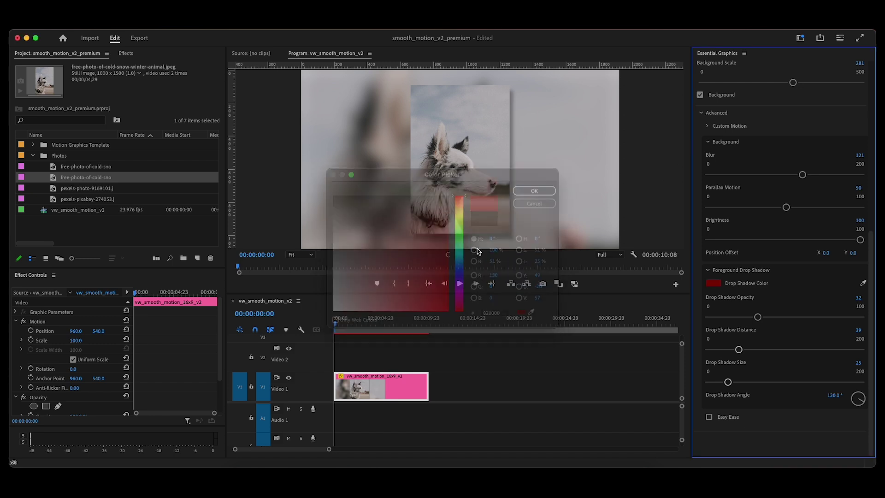
click(712, 283)
drag(471, 251, 393, 247)
click(528, 190)
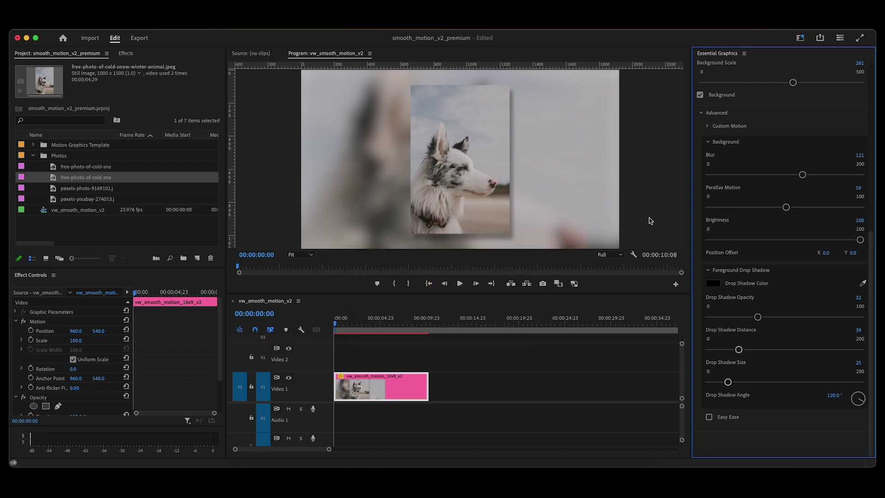
Preview the drop shadow, then delete the dog clip from Video 1
key(space)
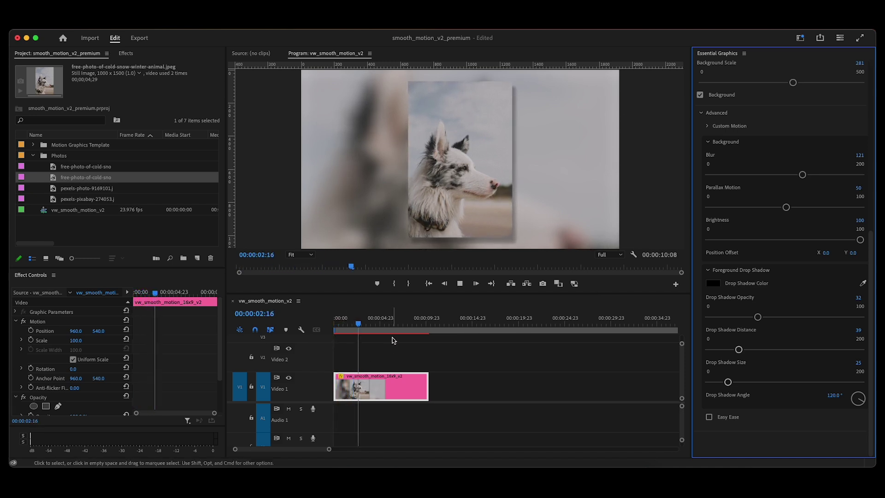
click(382, 324)
key(Home)
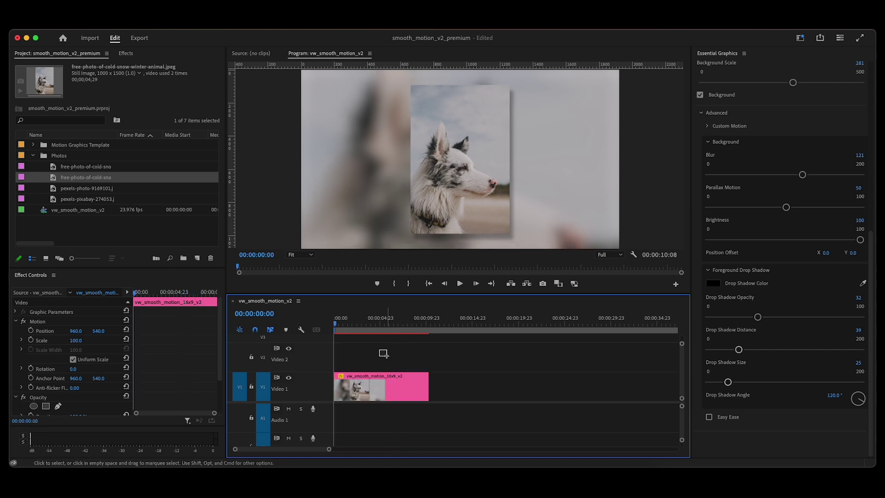
click(383, 352)
click(384, 387)
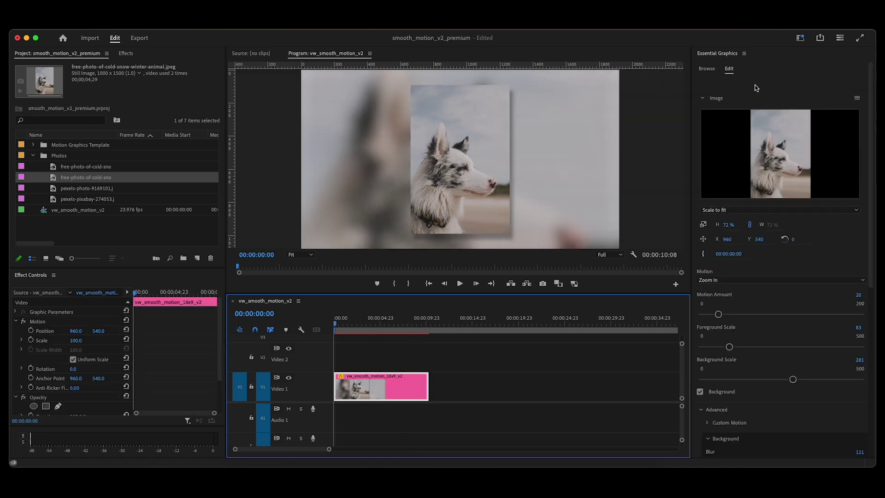
key(BackSpace)
Change the sequence frame size to a vertical 1080×1920 in Sequence Settings
click(121, 24)
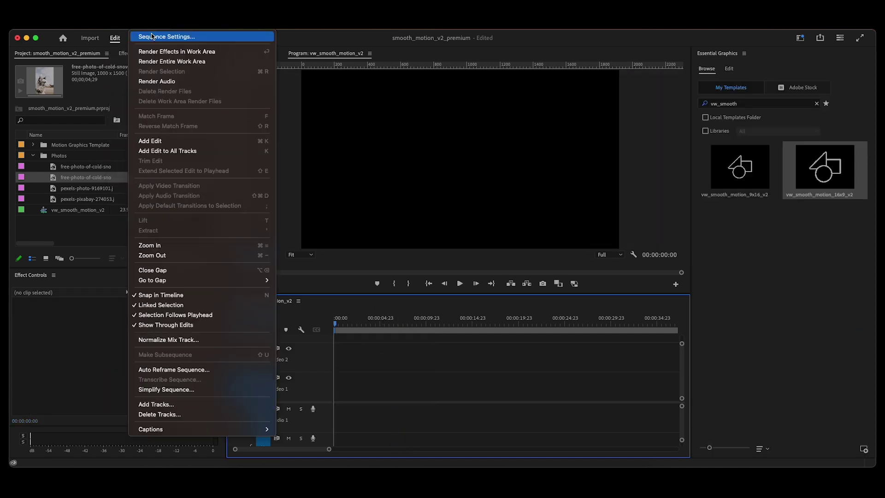
click(152, 36)
click(386, 120)
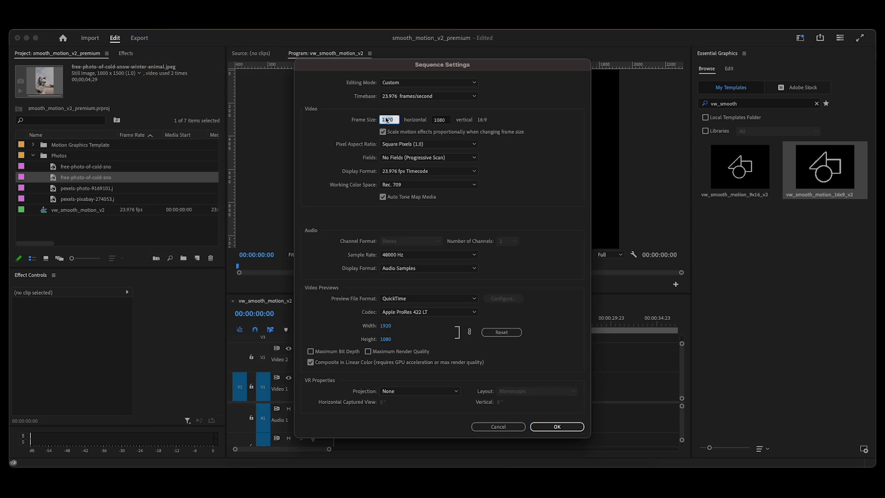
text(1080)
key(Tab)
text(1920)
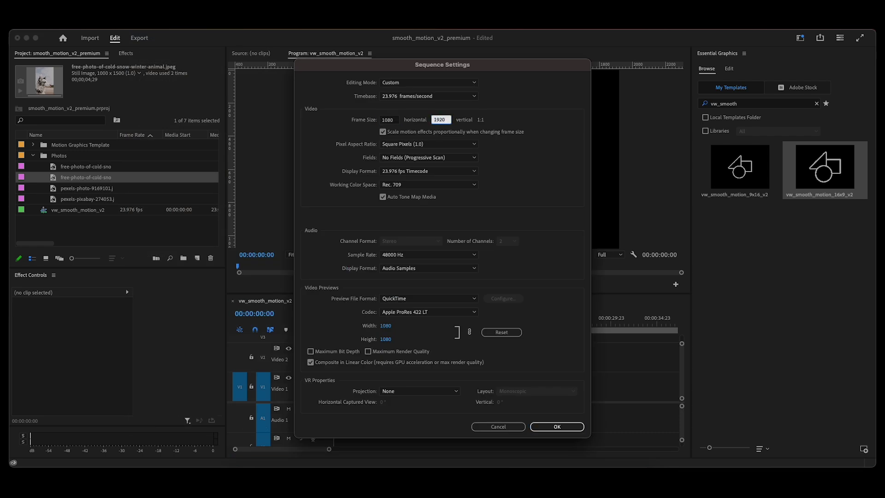
key(Return)
click(733, 177)
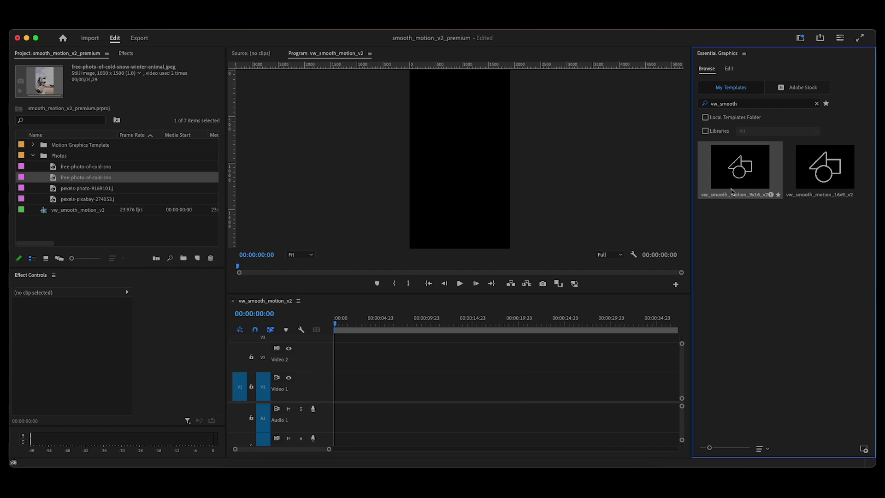
Add vw_smooth_motion_9x16_v2 to Video 1 and fill its image with pexels-photo-9169101.jpeg
drag(733, 191, 364, 340)
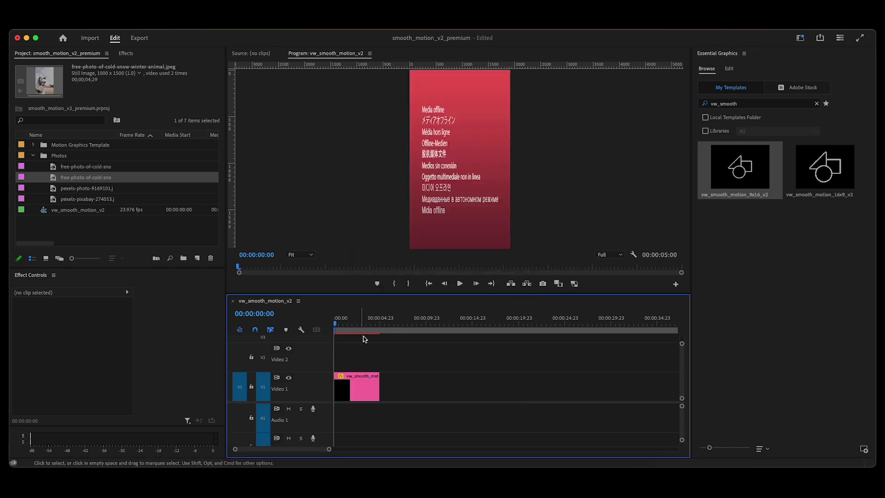
click(371, 396)
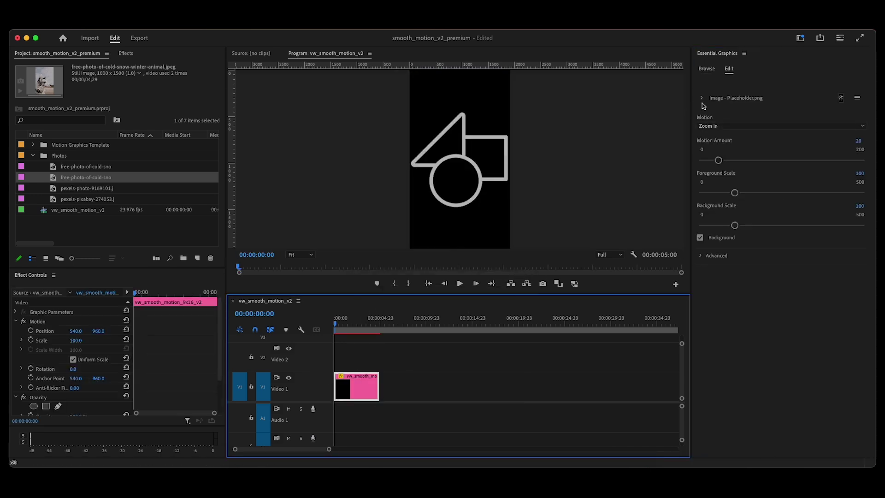
click(102, 189)
drag(84, 191, 744, 93)
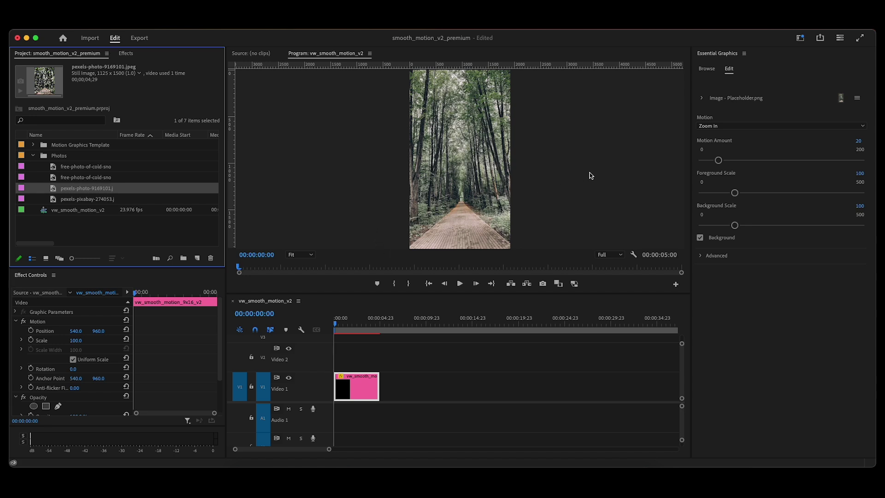
click(715, 126)
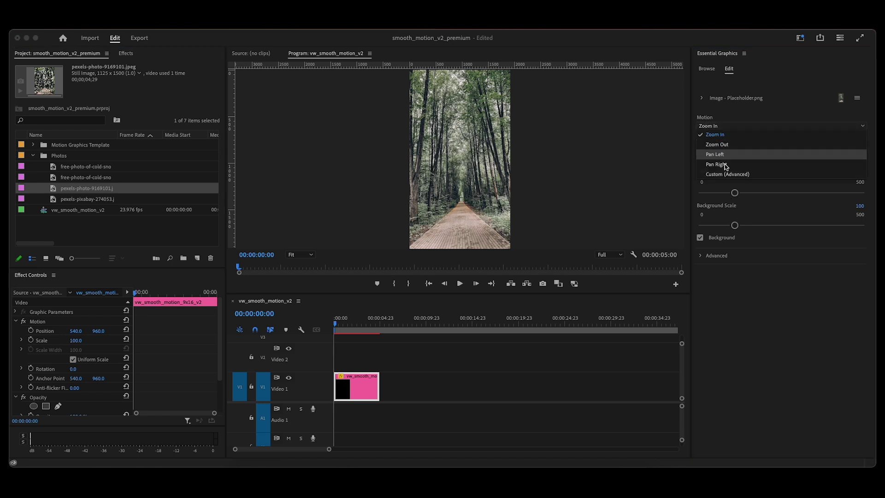
Switch Motion to Custom (Advanced) and raise Zoom to 142, checking the final frame
click(724, 174)
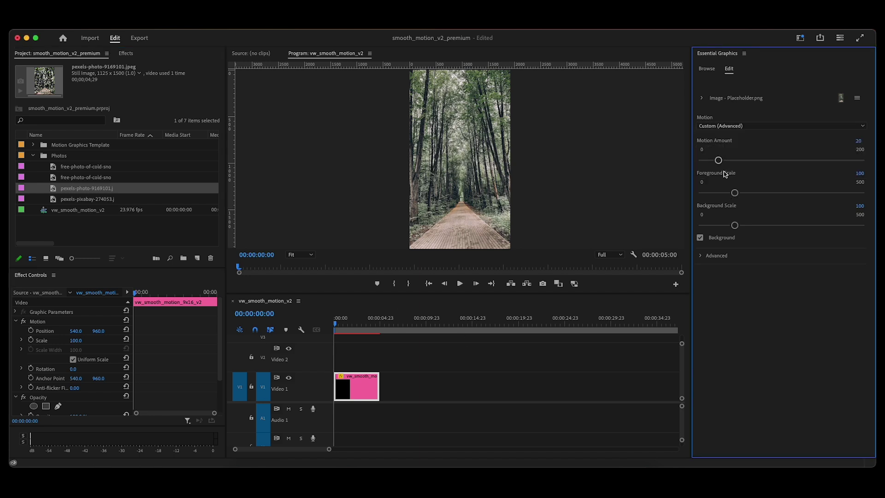
click(704, 256)
click(712, 271)
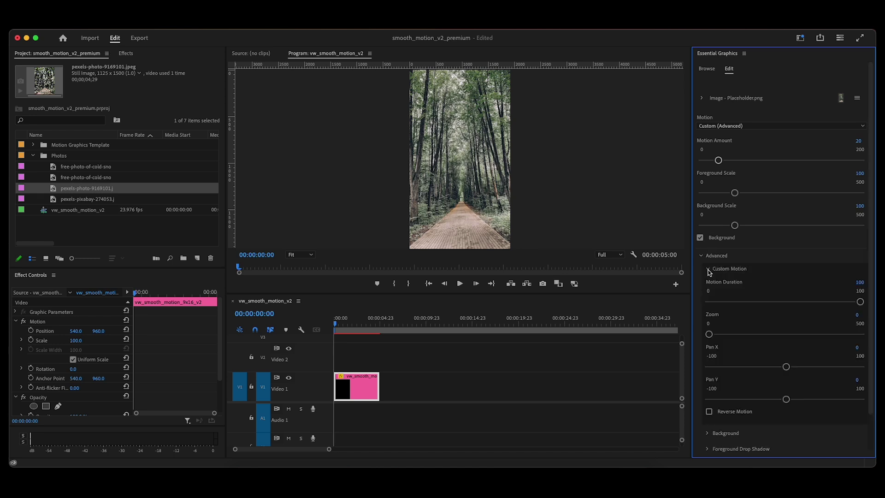
click(710, 270)
click(711, 270)
drag(709, 335, 752, 337)
click(358, 358)
key(Down)
key(Left)
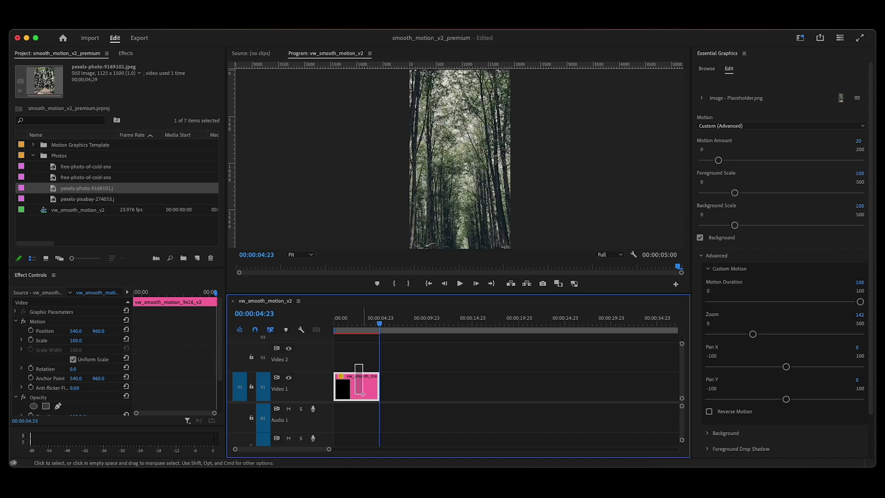
Set Pan Y to 58 and Pan X to 7, then play the motion preview
drag(786, 400, 819, 399)
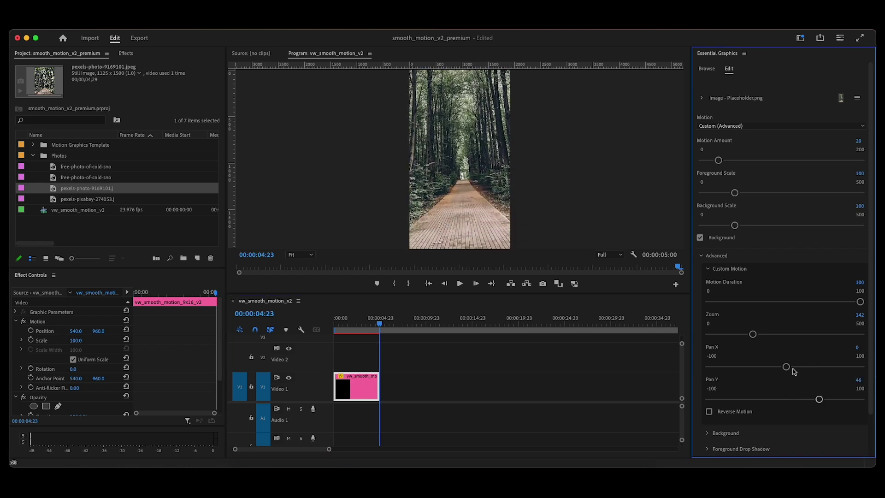
mouse_move(793, 370)
mouse_down()
mouse_move(774, 368)
mouse_move(790, 366)
mouse_up()
click(336, 324)
key(space)
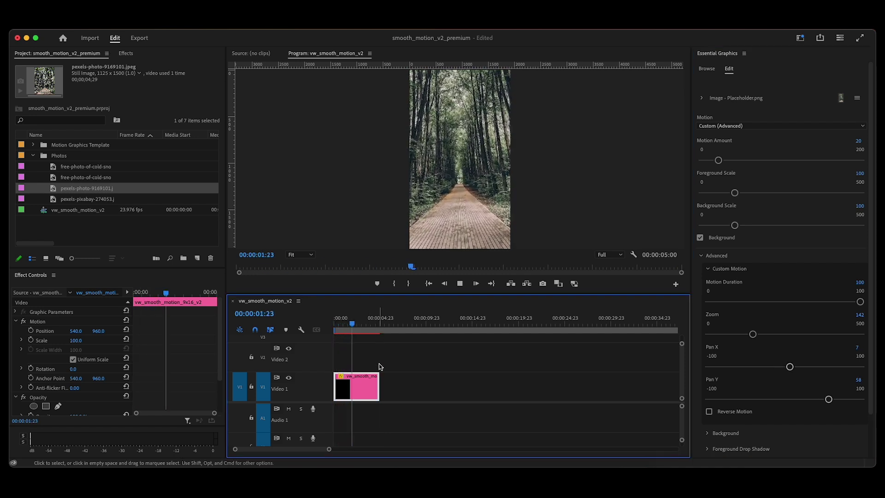
key(Home)
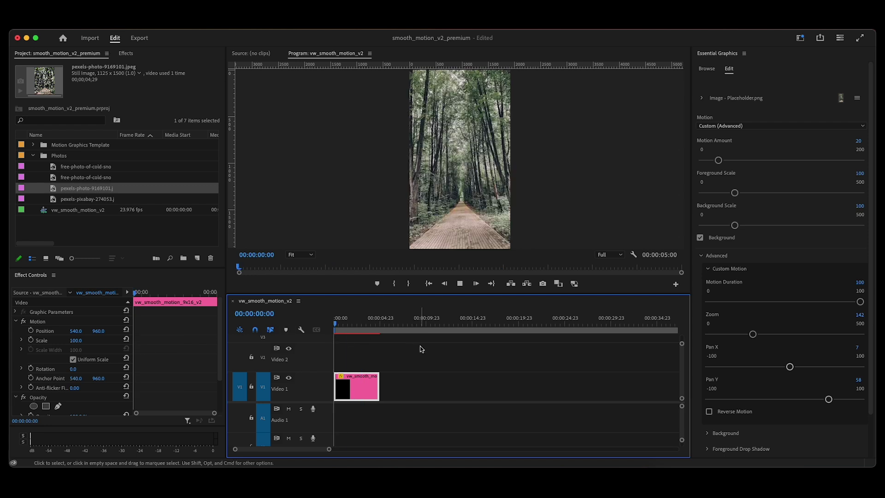
key(space)
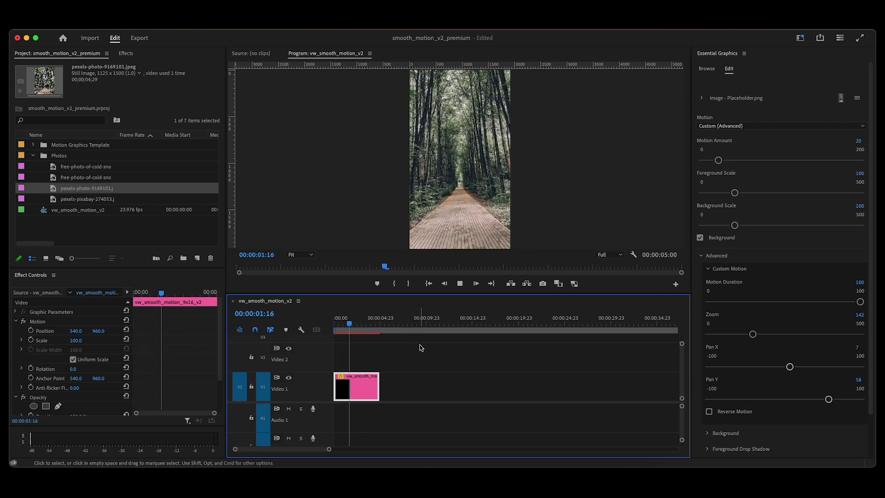
key(Home)
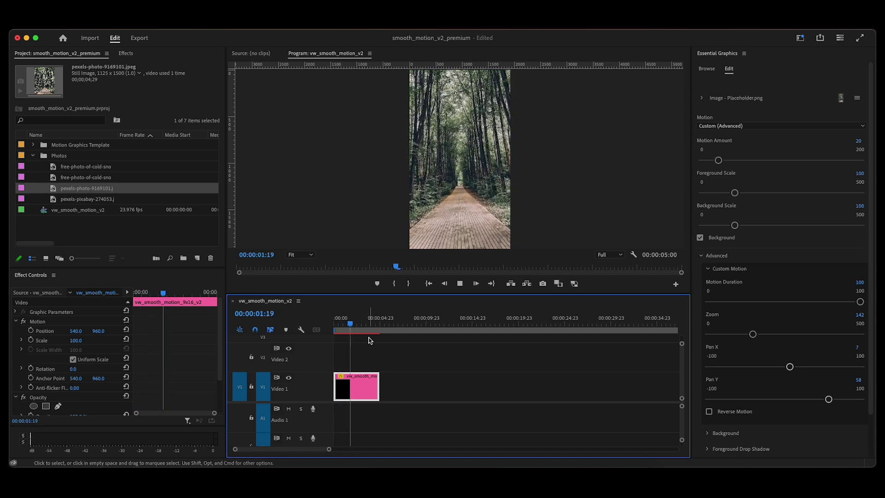
click(365, 326)
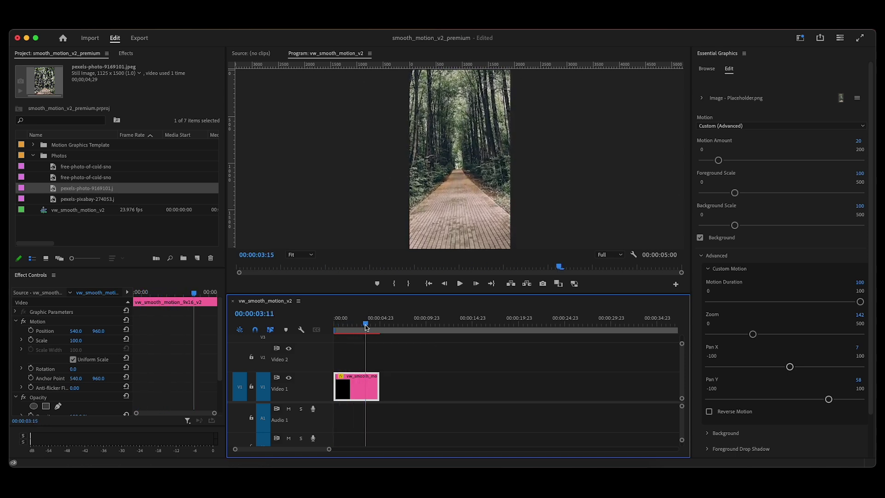
key(Home)
key(space)
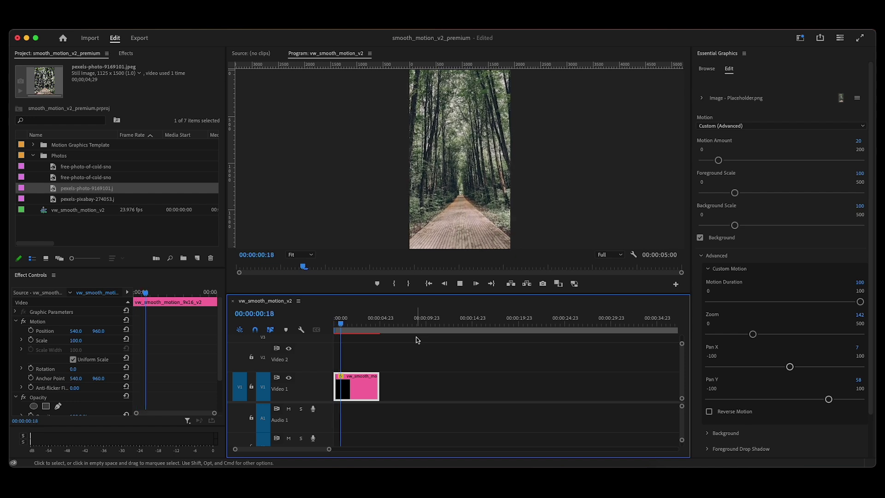
key(space)
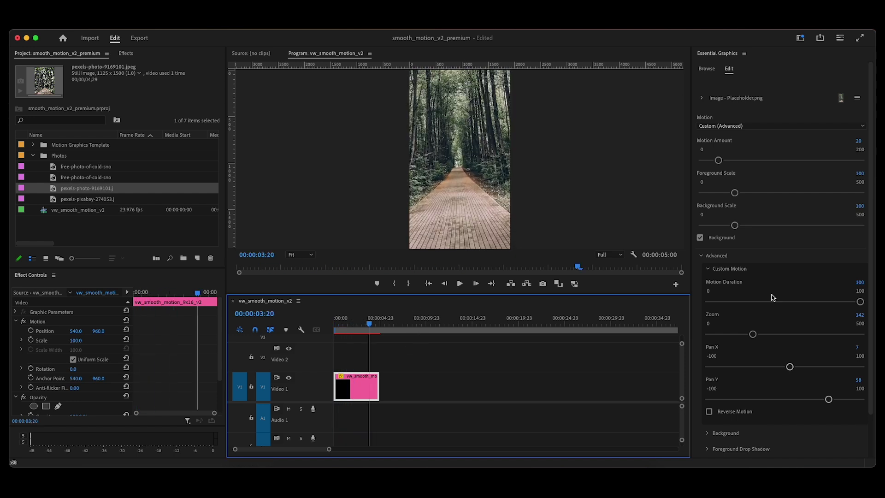
Lower the custom Zoom to 90 and toggle the blurred background off and back on
drag(747, 336, 736, 335)
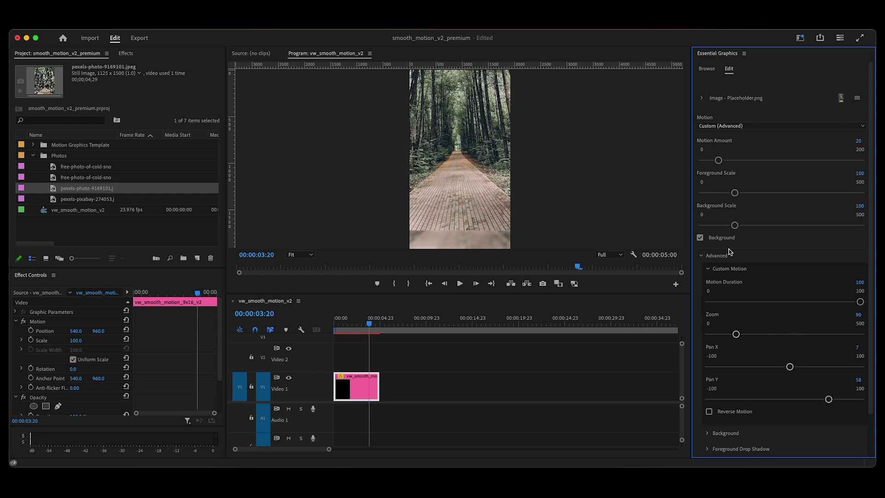
click(700, 238)
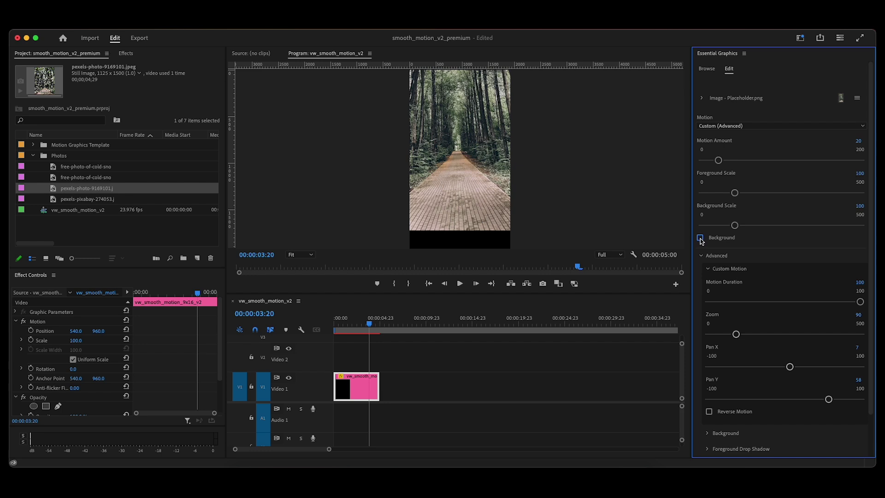
click(700, 239)
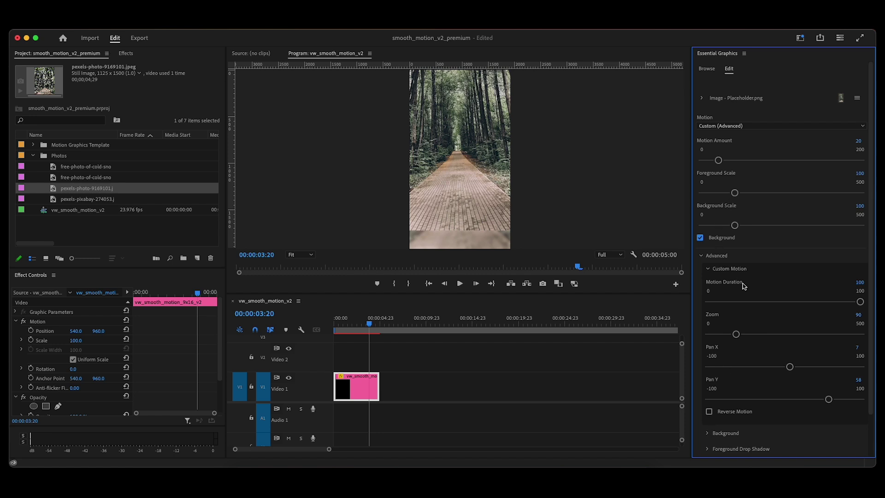
Enlarge the foreground photo to 130 and play the sequence from the start
drag(735, 192, 744, 193)
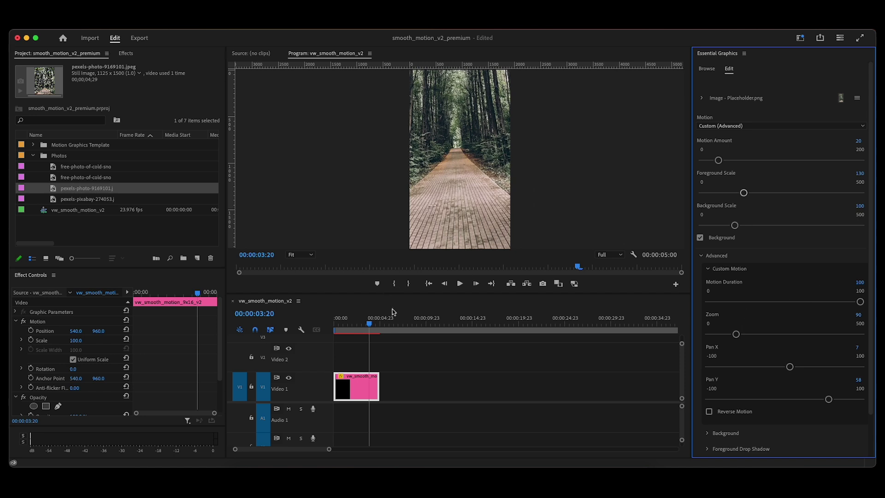
click(359, 334)
key(Home)
key(space)
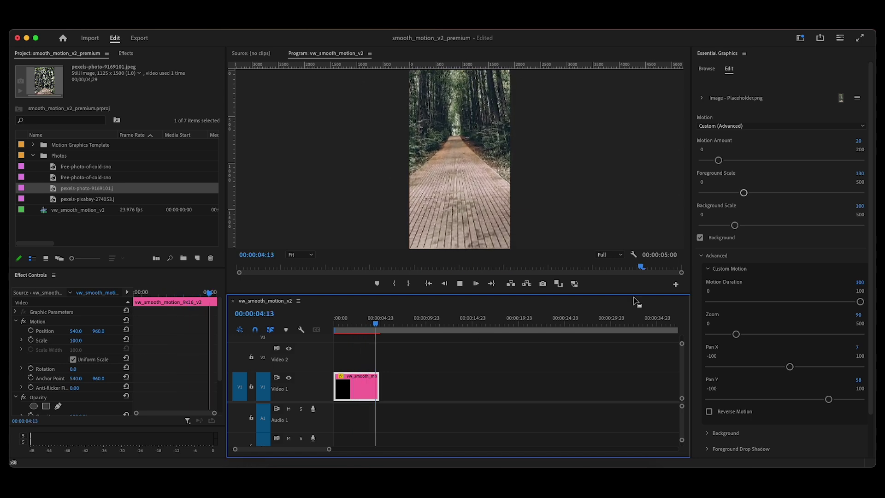
click(350, 331)
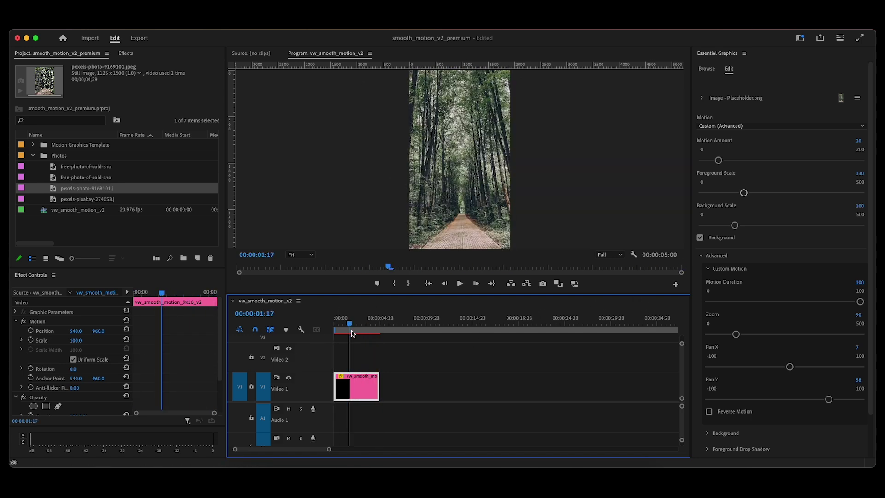
key(Home)
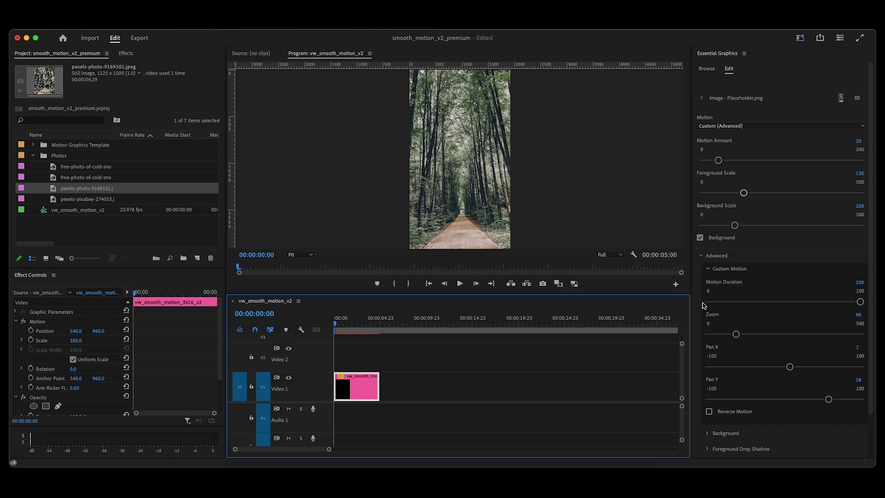
Lower Zoom to 80, tick Reverse Motion, and play the reversed move
drag(735, 334, 733, 334)
click(708, 411)
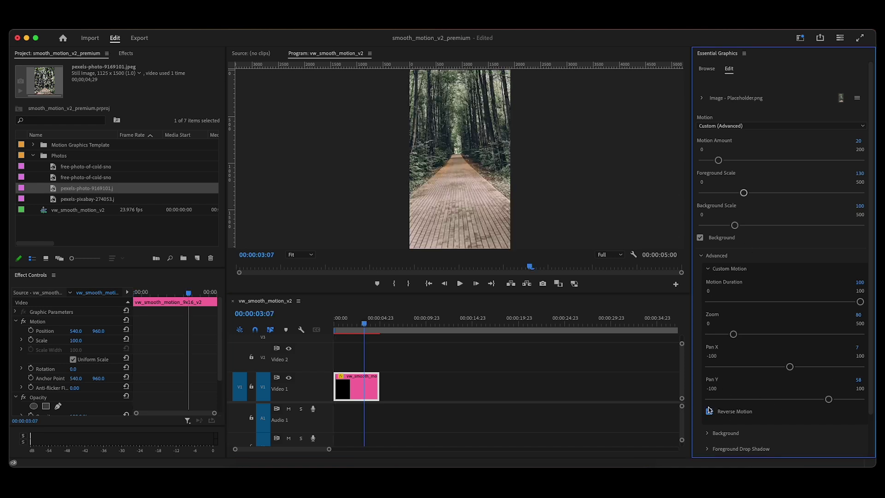
click(287, 307)
key(Home)
key(space)
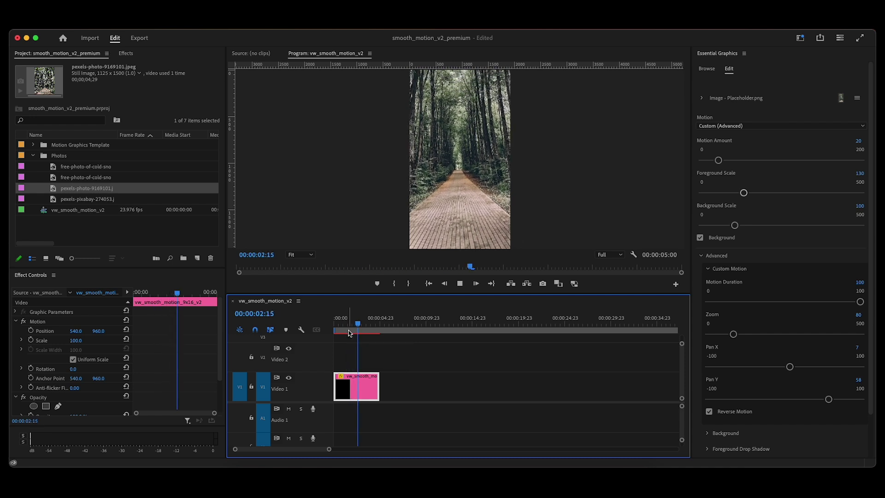
key(space)
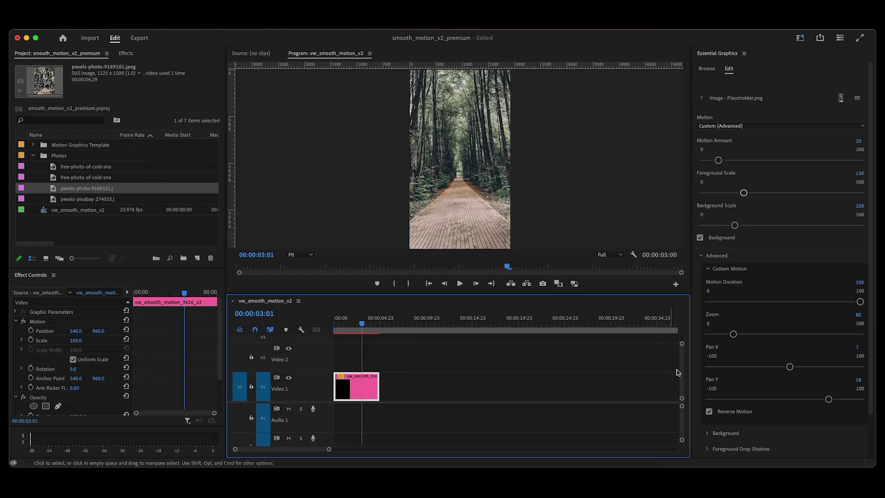
Collapse and re-expand the Advanced section, then remove the forest-path template clip
click(700, 256)
click(701, 256)
scroll(758, 366, down, 2)
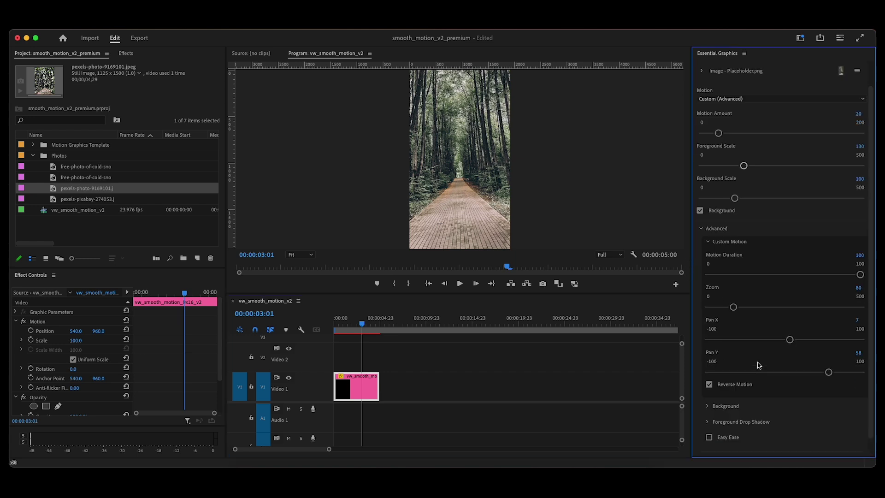
click(411, 356)
key(ctrl+z)
Place vw_smooth_motion_9x16_v2 on Video 1 again and fill it with pexels-pixabay-274053.jpg
click(716, 71)
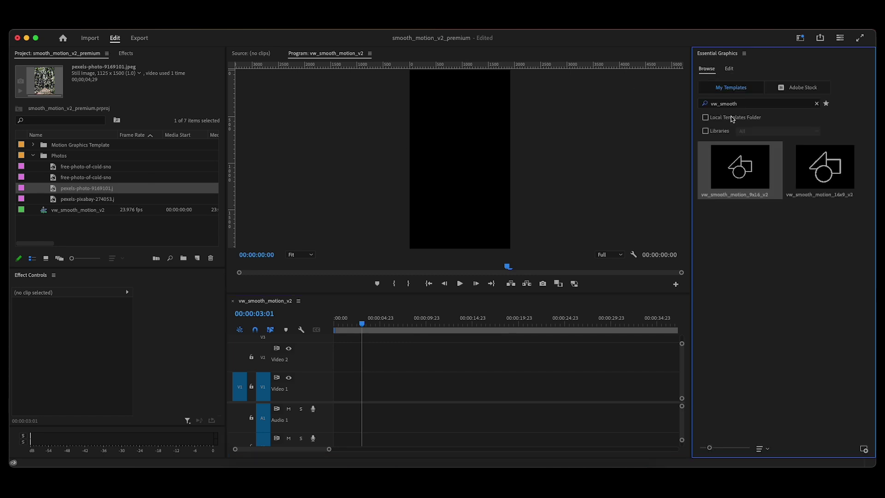
drag(721, 172, 318, 404)
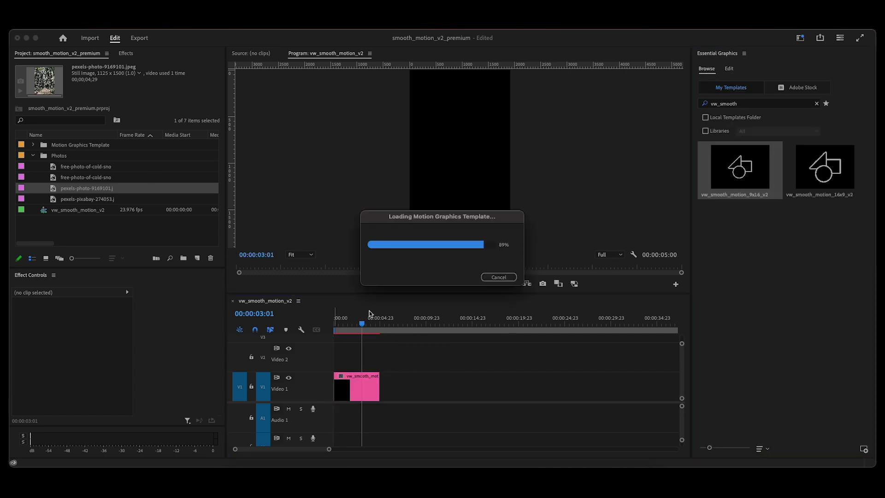
click(76, 199)
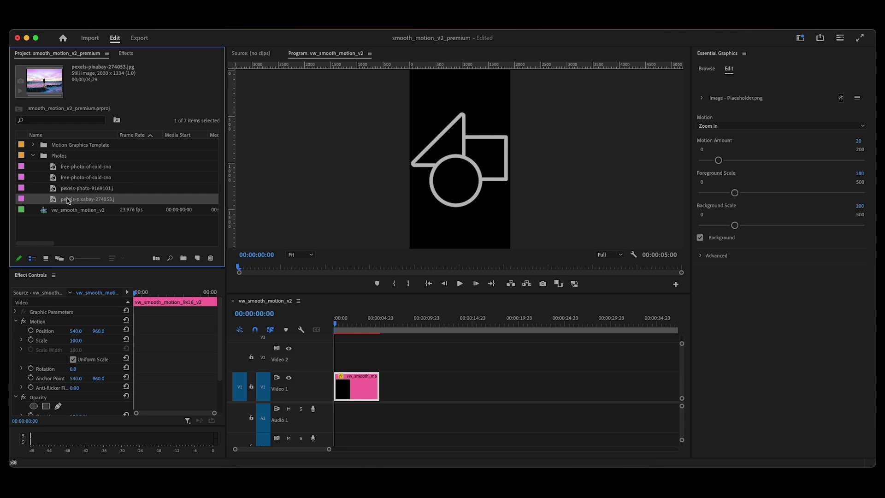
drag(67, 199, 723, 98)
Preview the sunset clip, return to the start, and show the saved templates list
click(366, 355)
key(space)
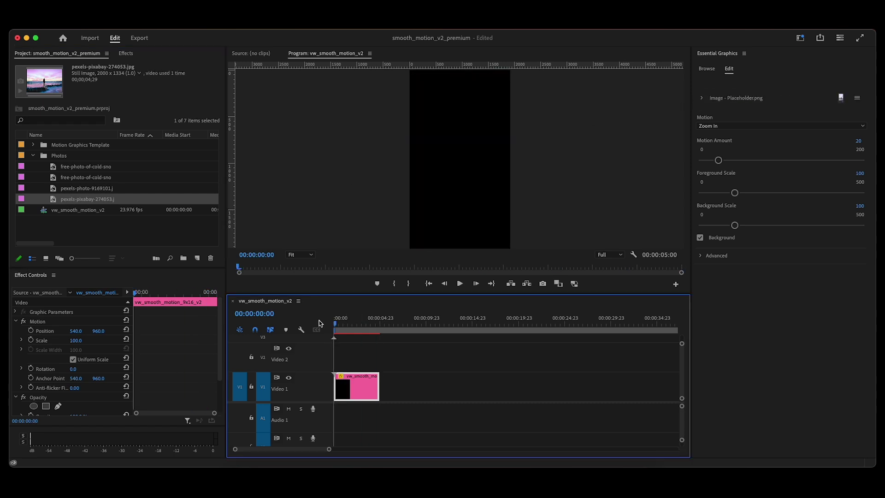
key(space)
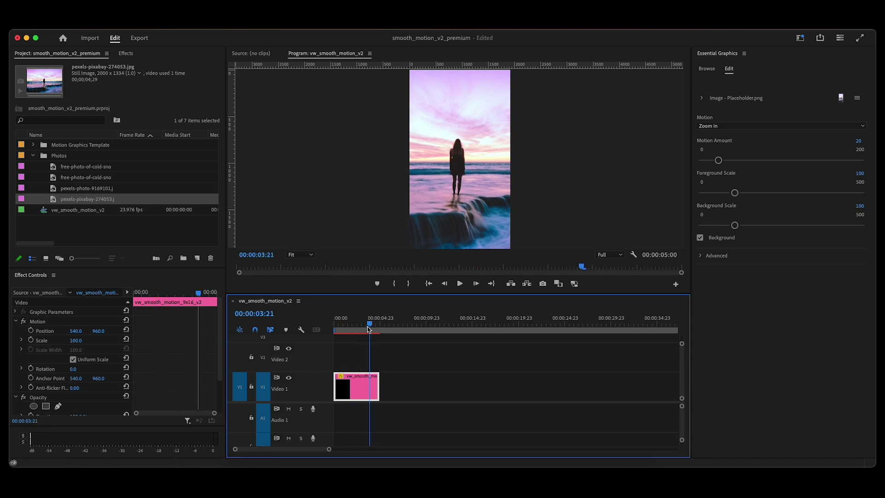
key(=)
drag(340, 331, 290, 332)
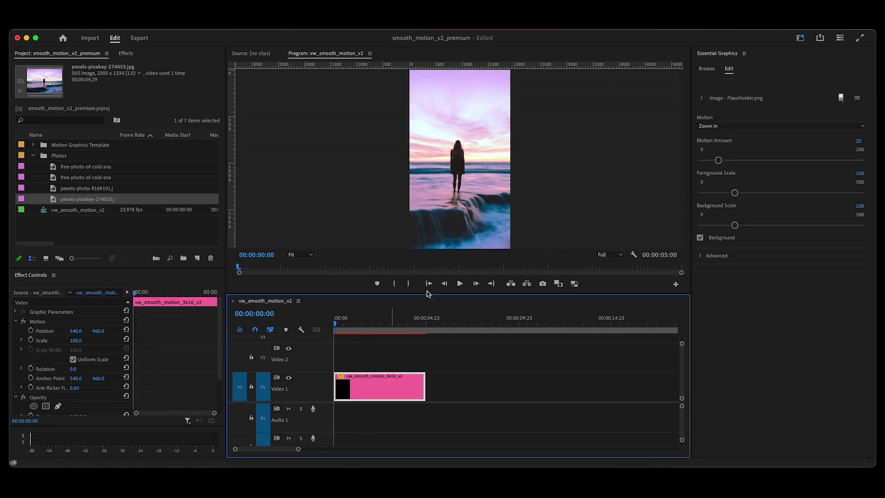
click(707, 69)
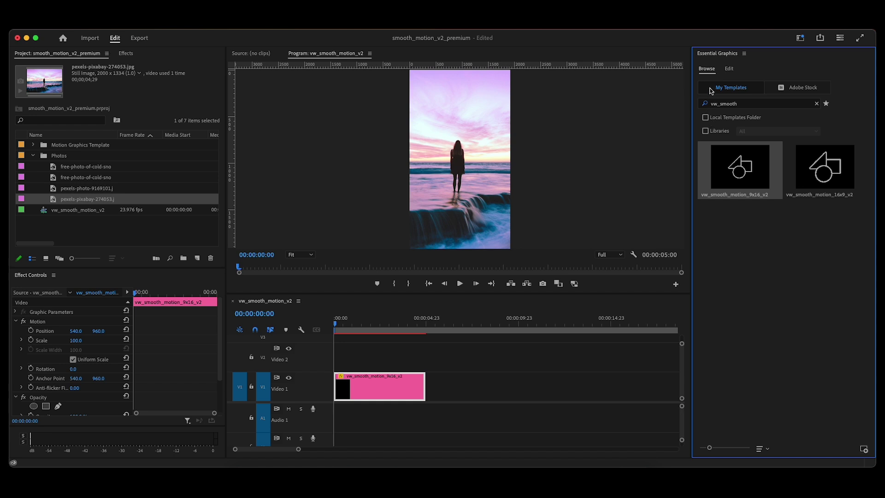
Set the template's Image - Placeholder scaling to Scale to fit
click(728, 70)
click(702, 99)
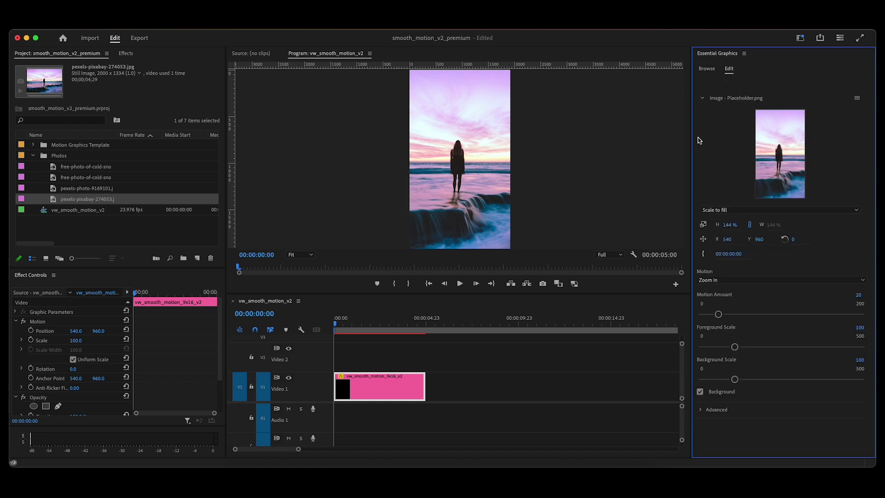
click(715, 211)
click(716, 186)
click(716, 210)
click(717, 227)
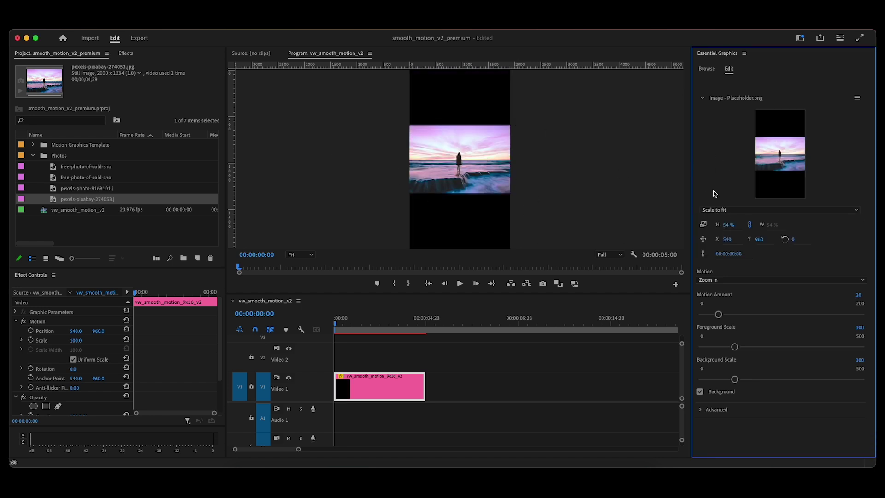
Set Foreground Scale to 67 and Background Scale to 295, then preview from the start
click(723, 349)
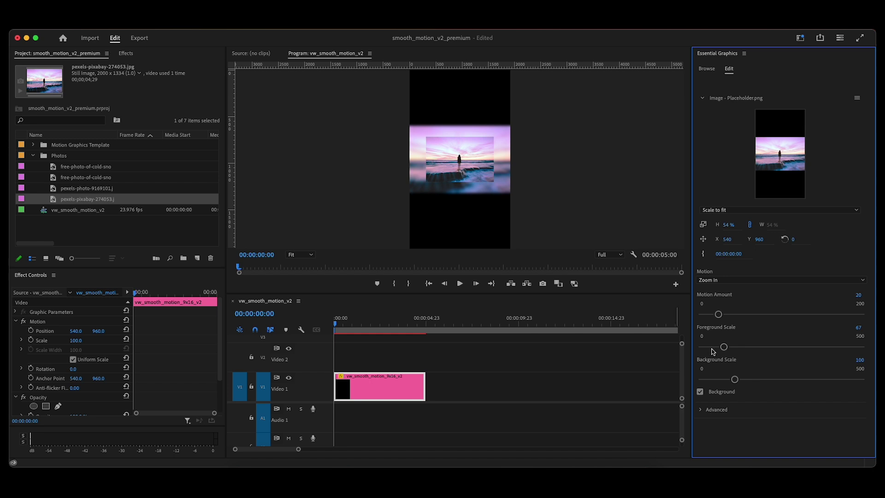
drag(734, 379, 794, 379)
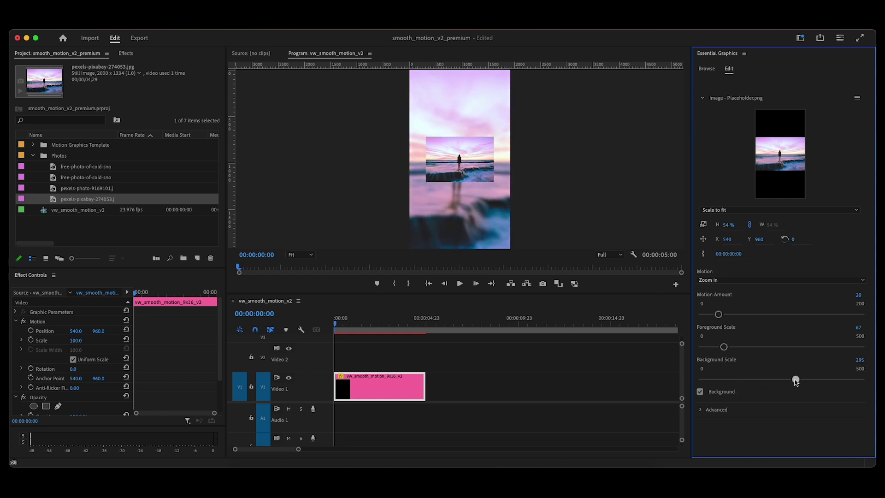
drag(344, 332, 384, 332)
key(Home)
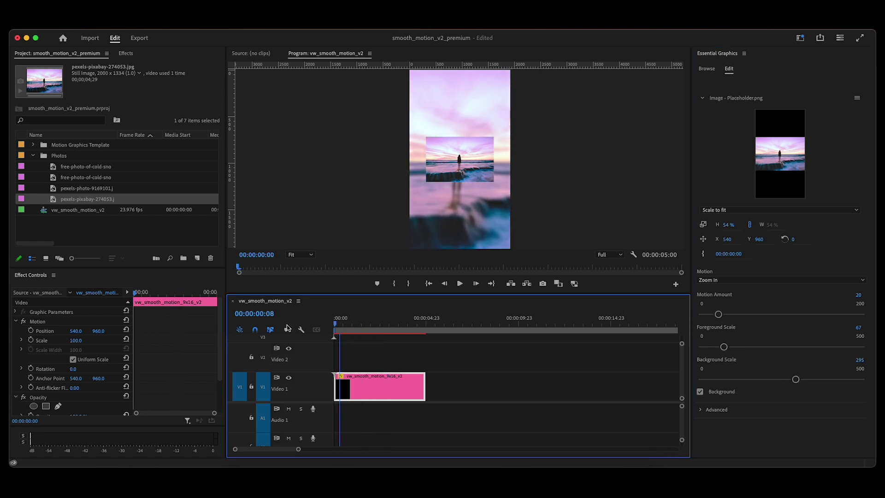
key(space)
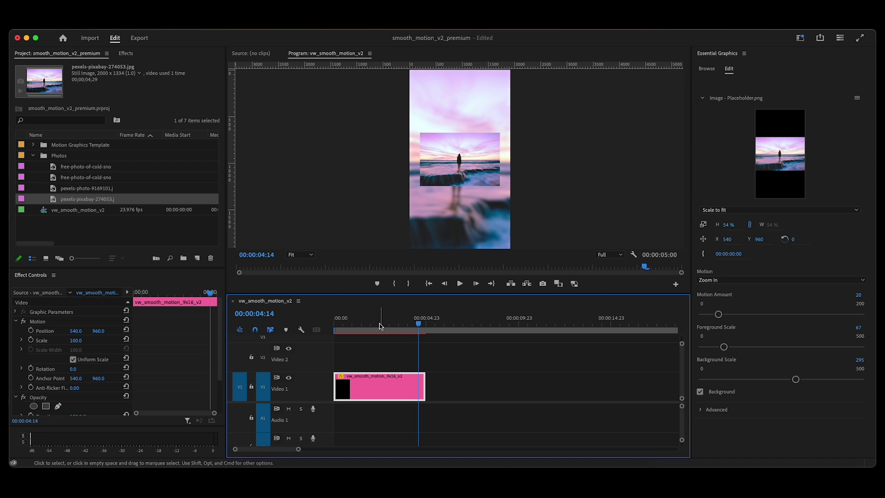
key(Home)
Give the foreground a drop shadow with opacity 44 and distance 30
click(718, 421)
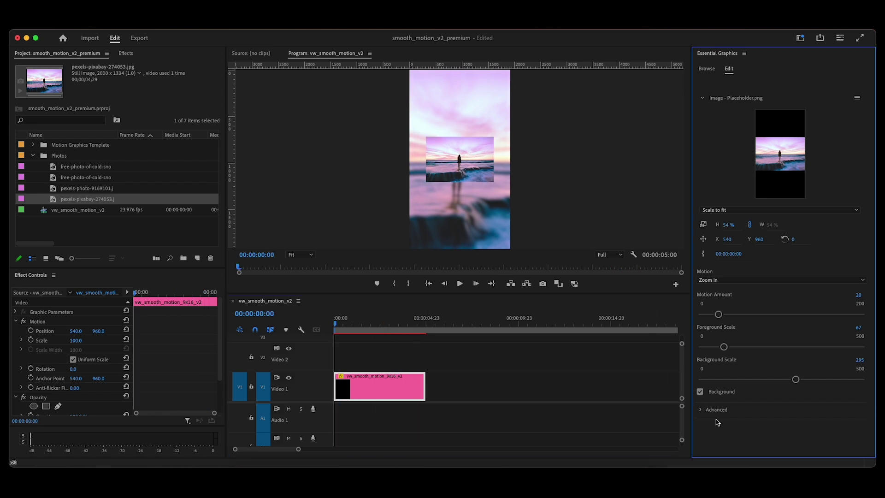
click(700, 409)
scroll(703, 412, down, 2)
click(707, 401)
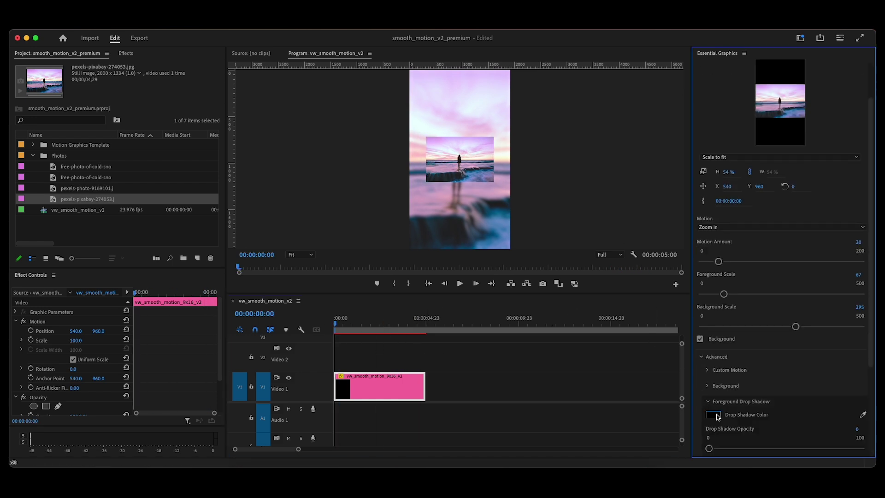
scroll(719, 396, down, 2)
drag(709, 385, 739, 385)
Enlarge Foreground Scale to 109 and preview the timeline playback
drag(724, 230, 736, 232)
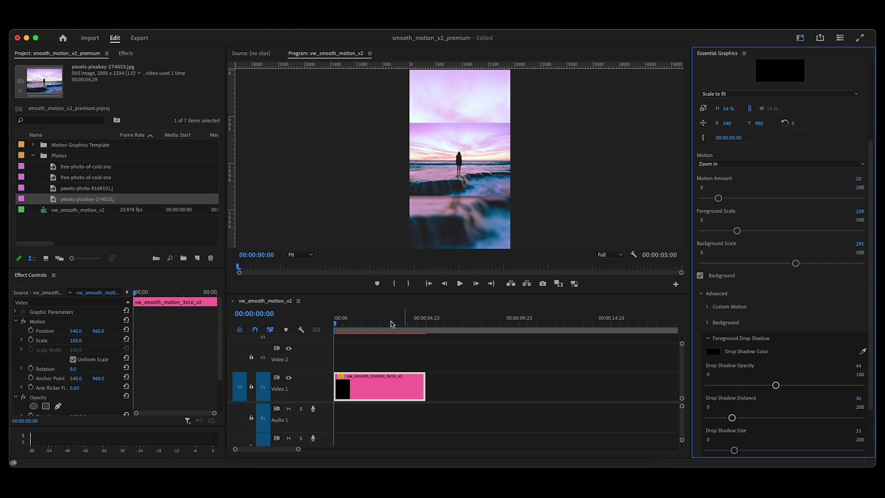
click(358, 344)
key(space)
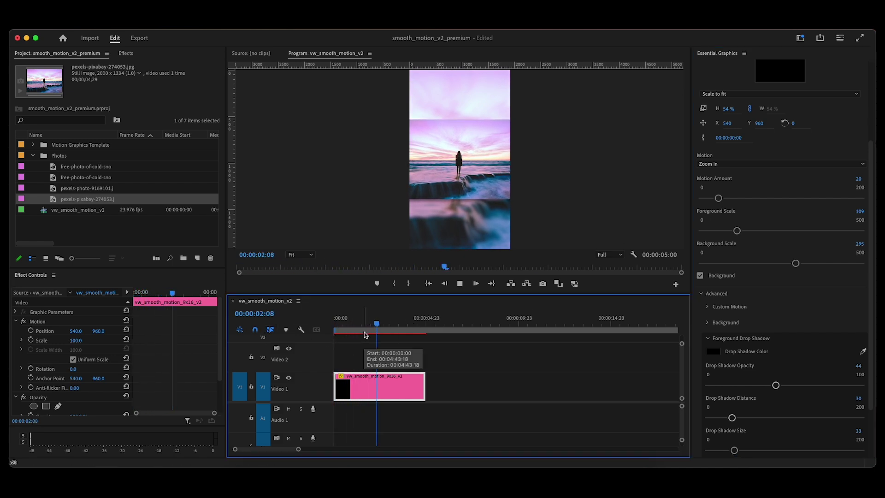
key(space)
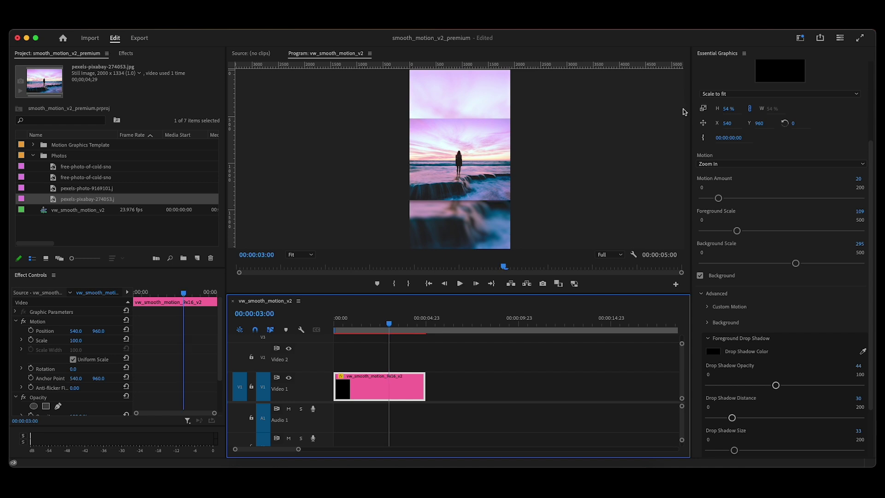
Switch the photo to Scale to fill (144%) and reduce Foreground Scale to 79
click(722, 95)
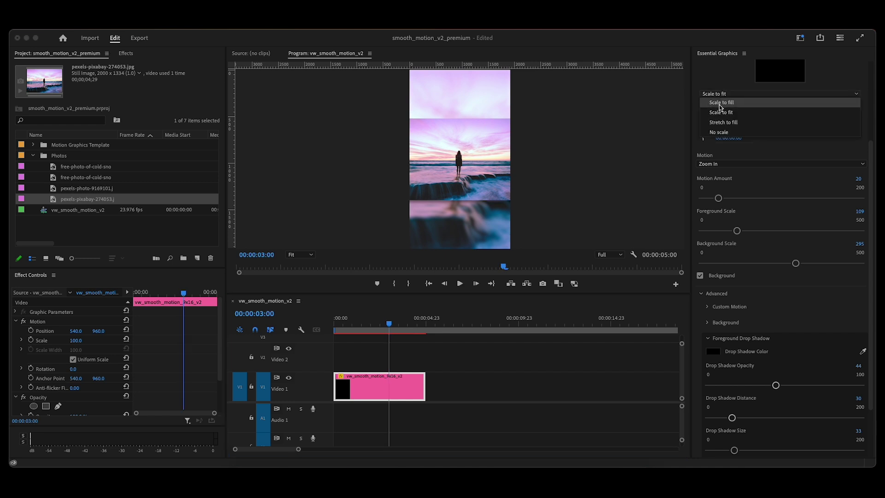
click(721, 104)
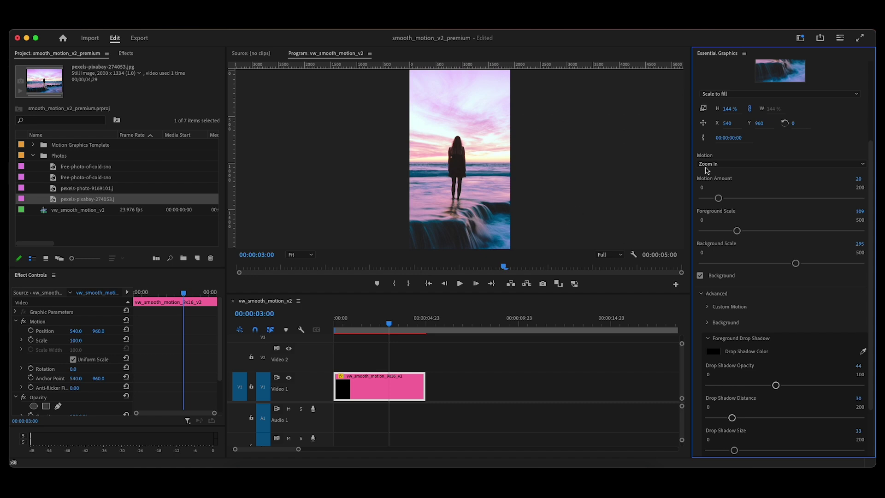
click(373, 339)
key(Home)
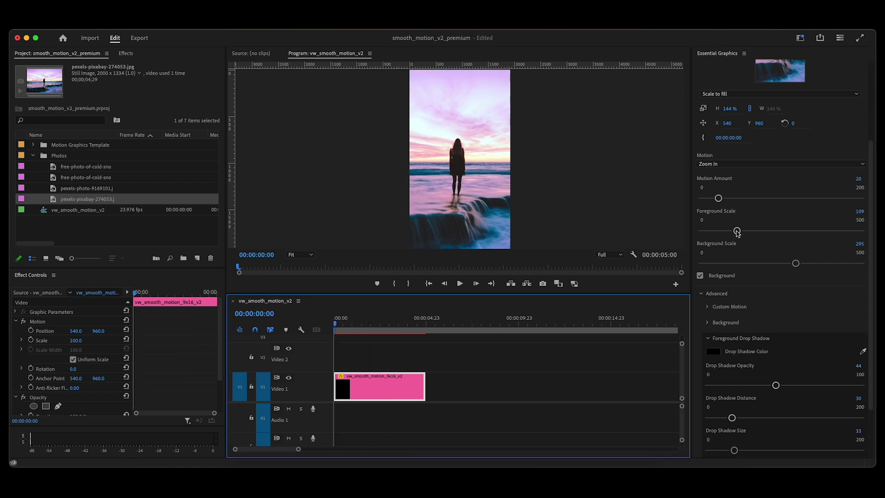
drag(736, 232, 727, 232)
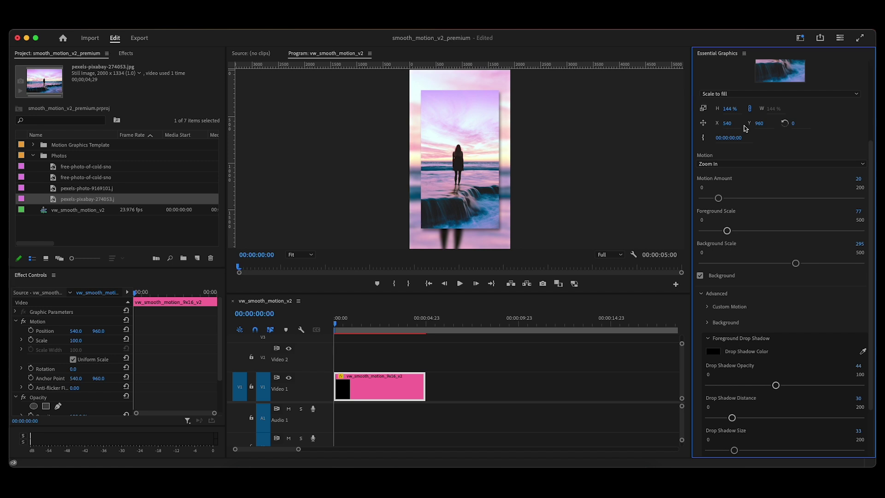
drag(727, 231, 727, 234)
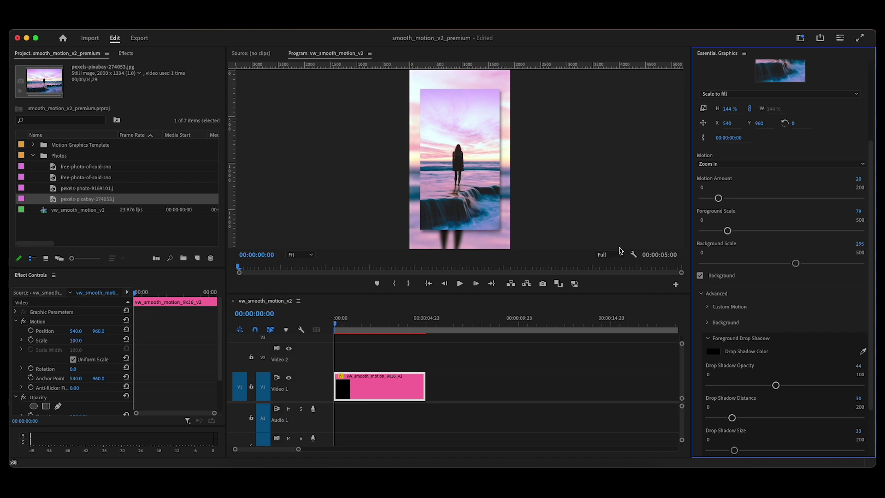
Turn the foreground drop shadow down to 0, set background blur to 200, and preview
drag(776, 385, 705, 386)
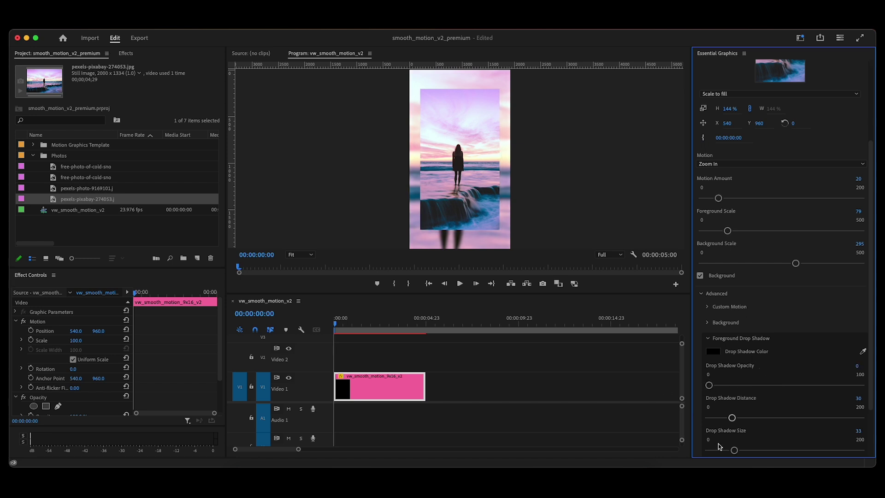
click(708, 322)
drag(768, 355, 860, 355)
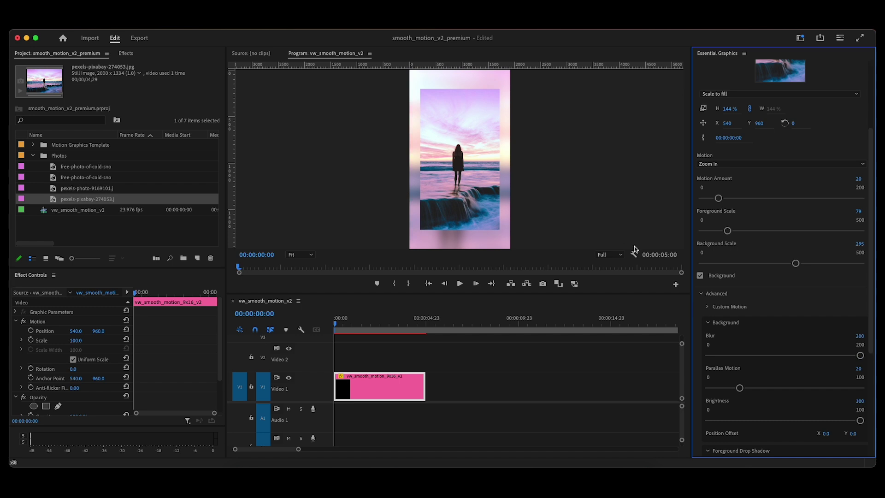
click(351, 329)
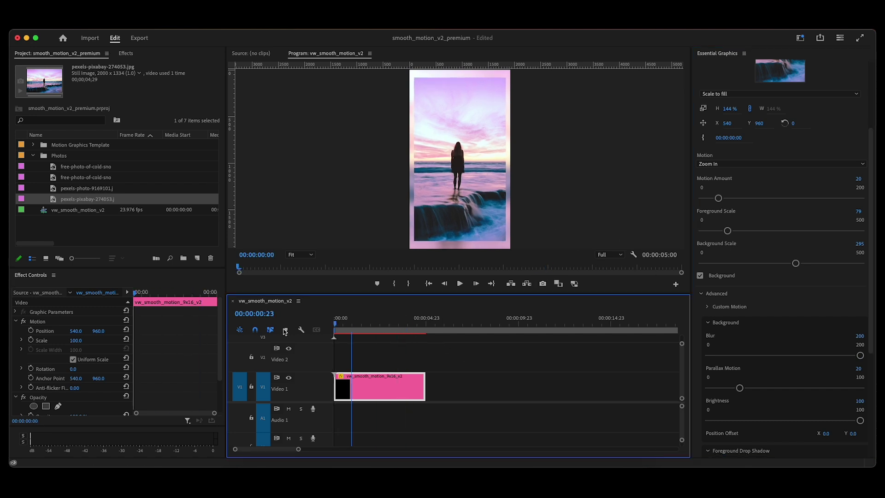
key(Home)
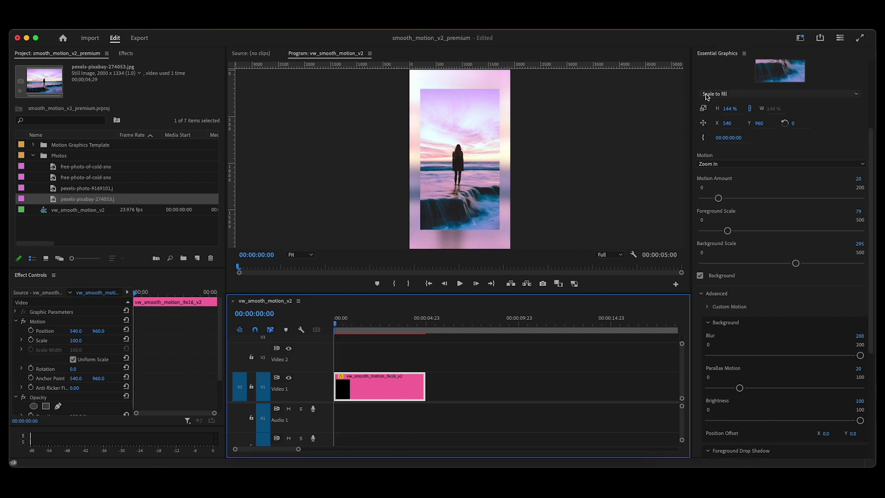
key(space)
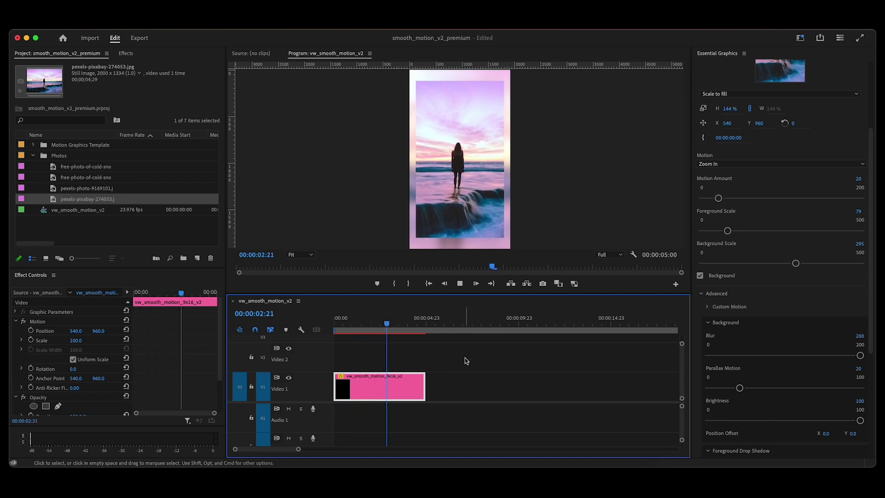
key(space)
Lengthen the clip to about 15 seconds, then trim it so the sequence ends at 00:00:10:07
drag(425, 386, 616, 371)
key(Home)
key(space)
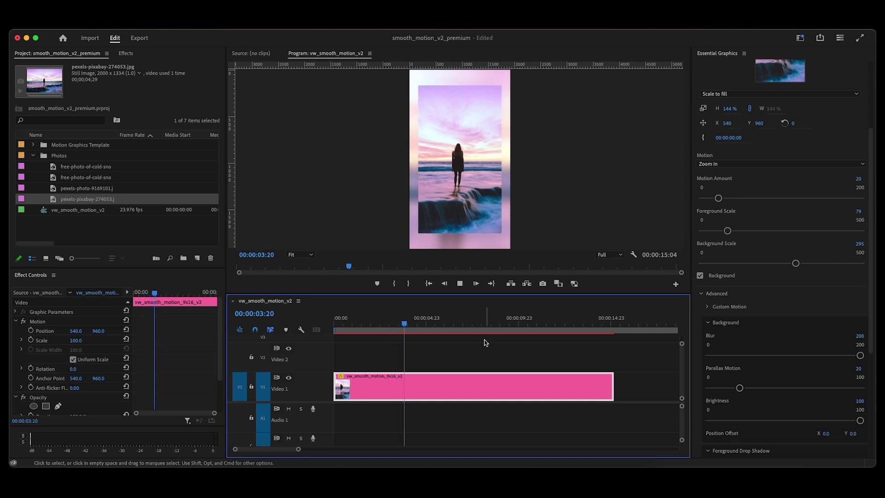
key(space)
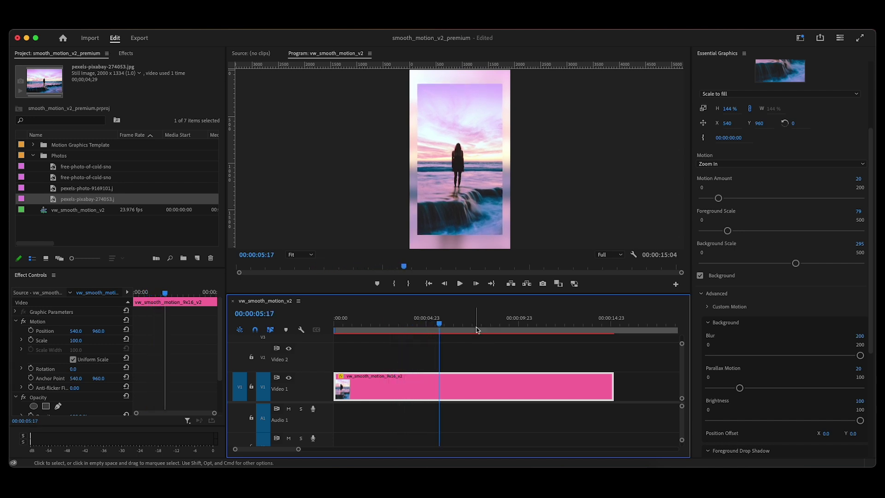
drag(613, 386, 526, 380)
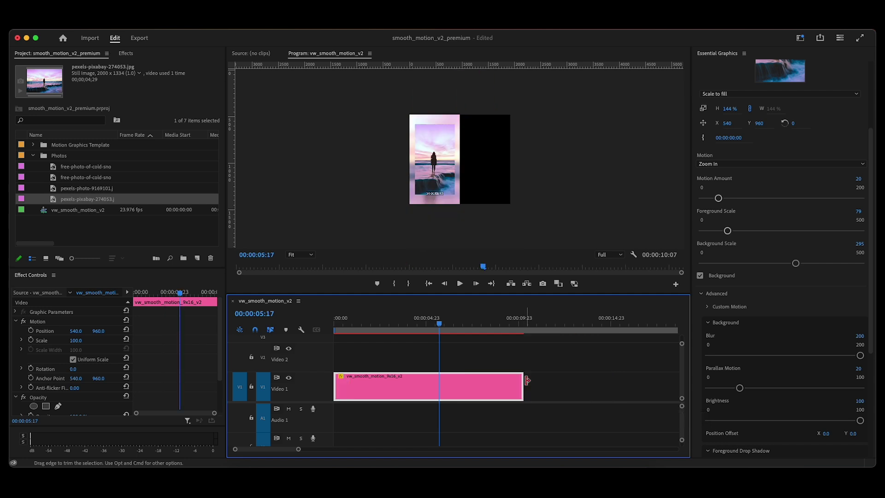
drag(438, 323, 355, 323)
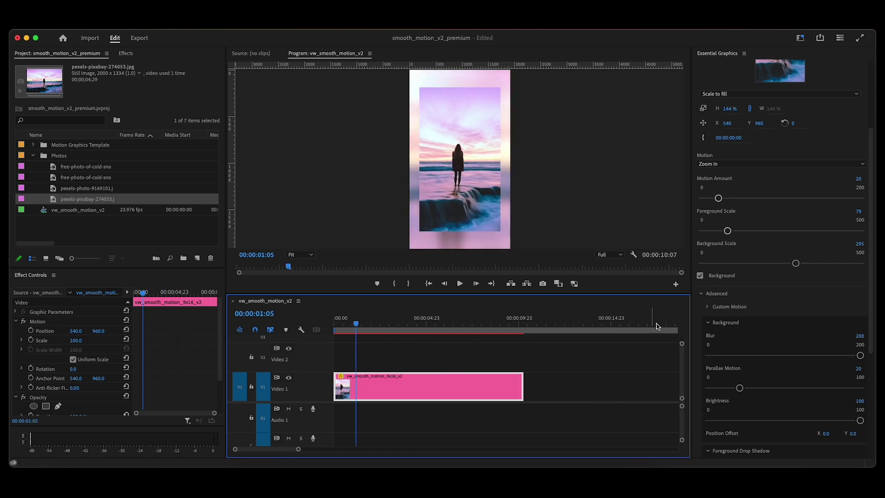
scroll(746, 316, down, 8)
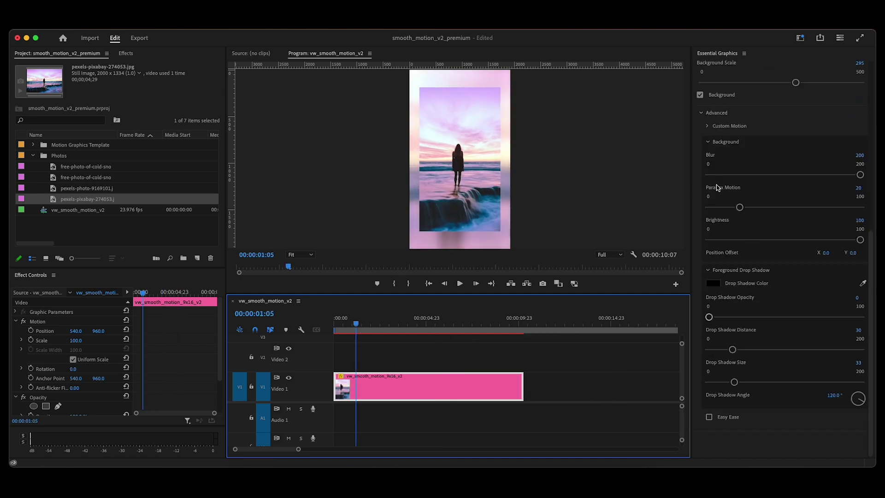
Expand the Advanced > Custom Motion settings in Essential Graphics
click(713, 132)
scroll(776, 152, up, 1)
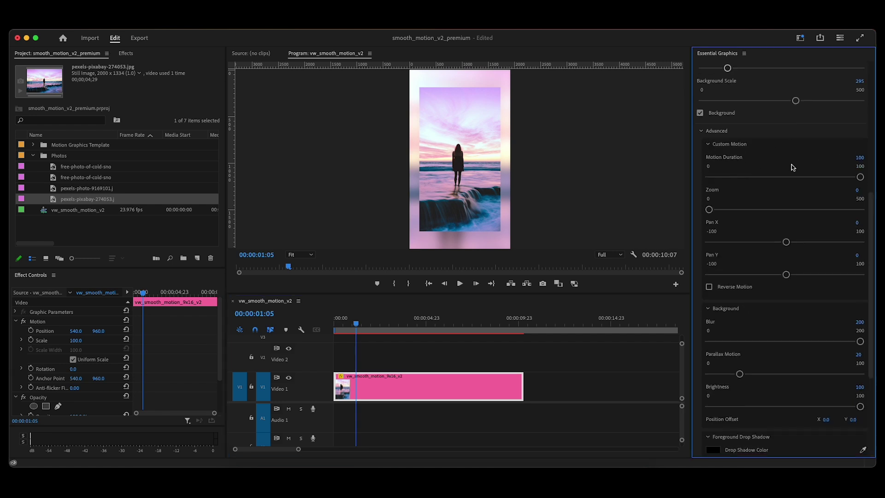
scroll(792, 187, up, 6)
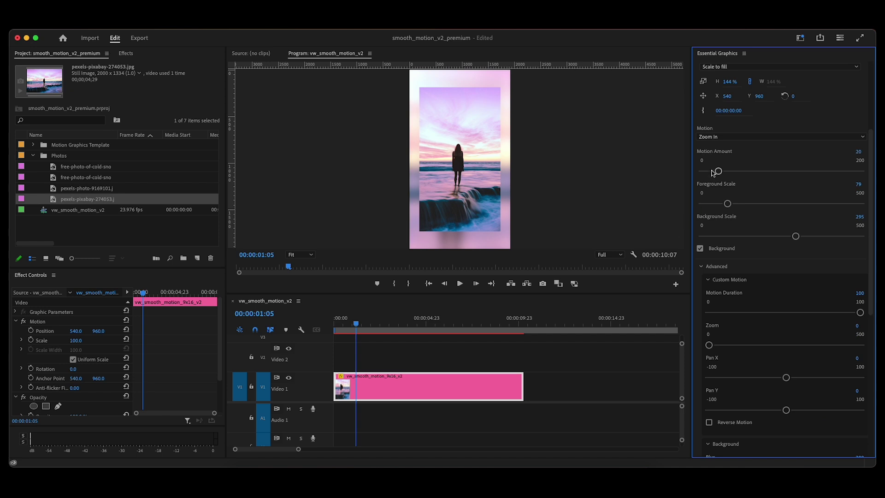
scroll(737, 268, down, 1)
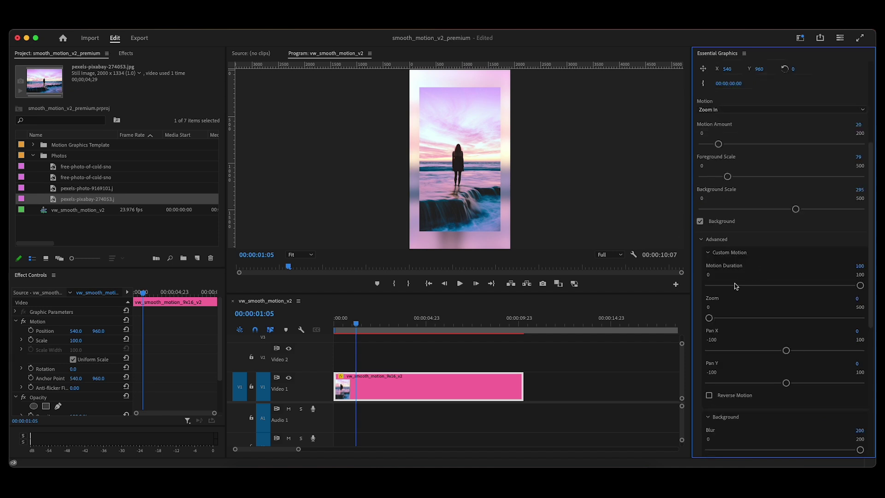
Zoom the timeline out and extend the clip so the sequence runs 00:00:16:09
key(minus)
drag(428, 382, 484, 382)
scroll(710, 386, down, 2)
scroll(709, 386, down, 1)
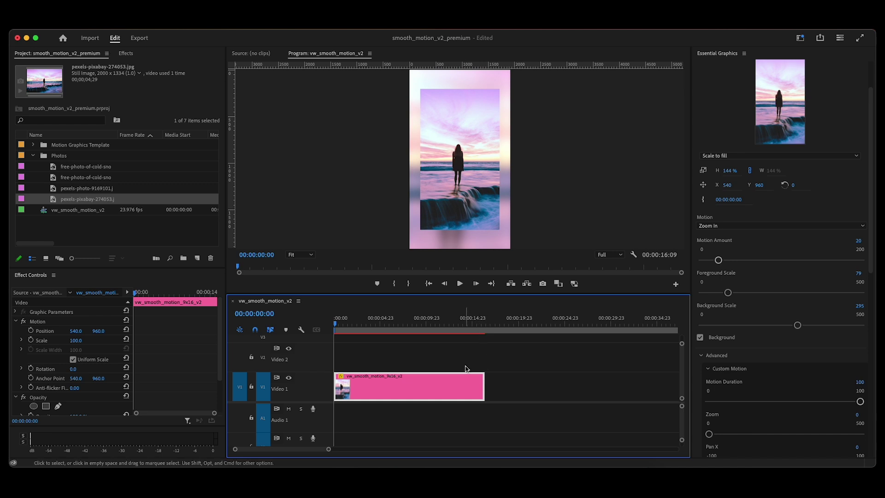
Set Motion Duration to 50 and preview the sequence from the start
key(End)
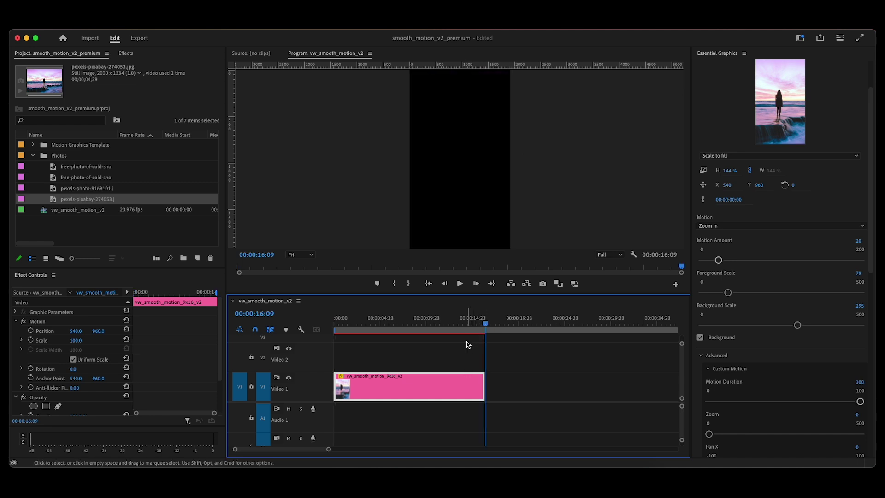
key(Left)
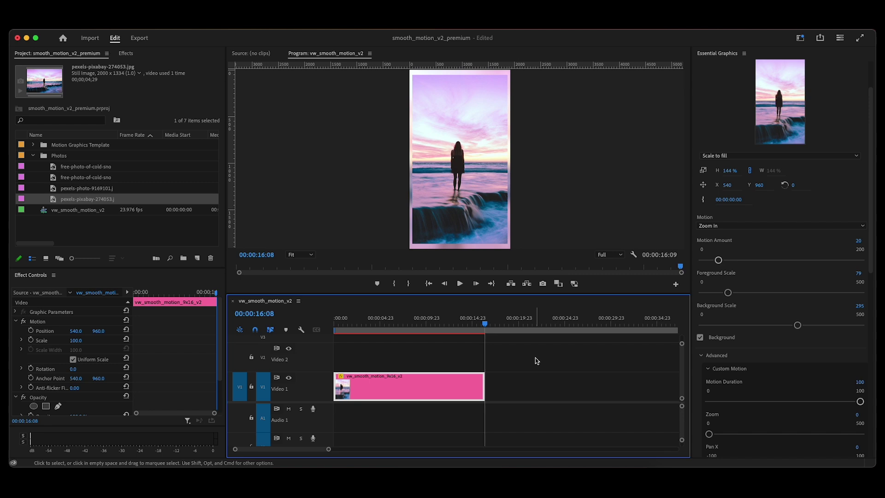
click(859, 381)
key(Return)
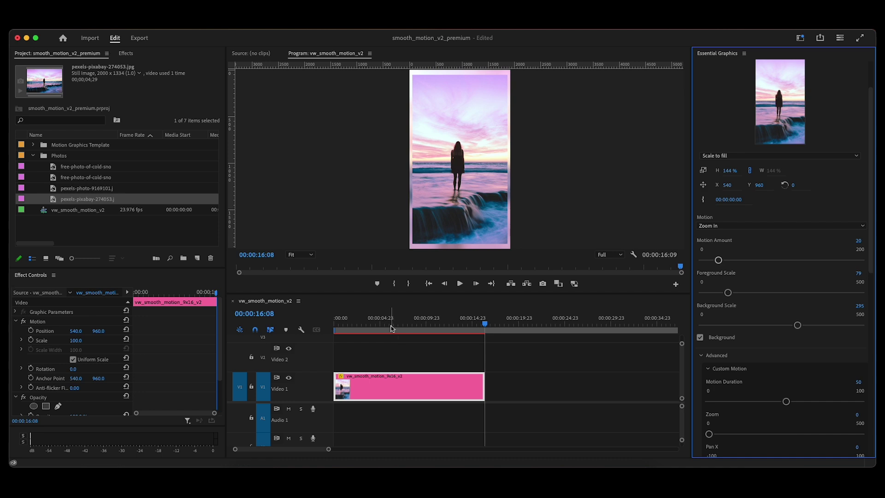
click(232, 328)
key(Home)
key(space)
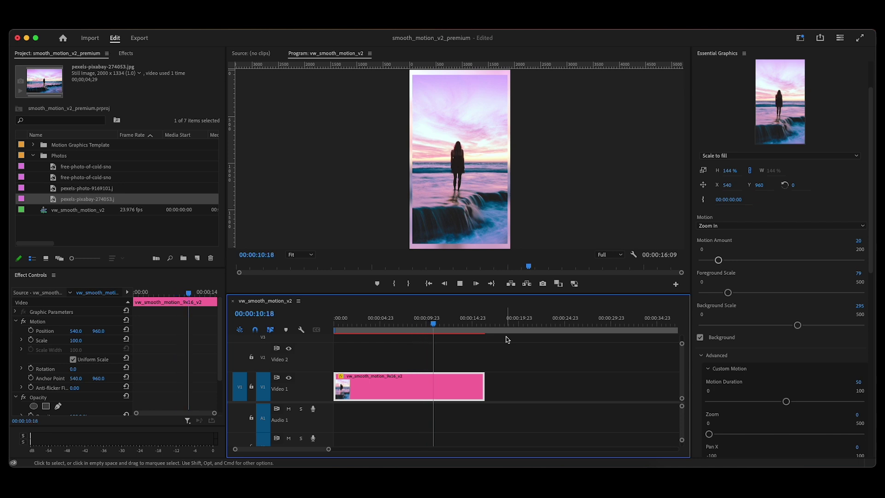
key(space)
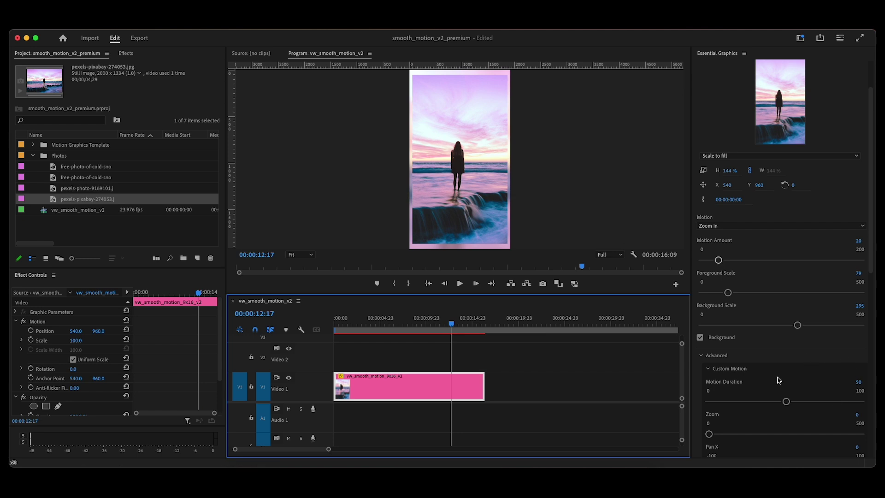
Lower Motion Duration to 25 and preview the shorter motion again
drag(778, 399, 746, 400)
key(Home)
key(space)
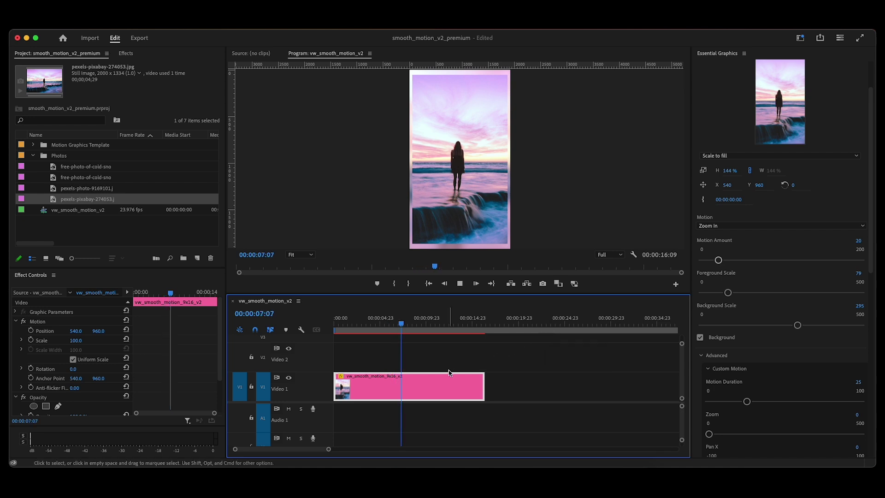
key(space)
Trim the clip's end back to the playhead at about seven seconds and play it
drag(483, 387, 399, 390)
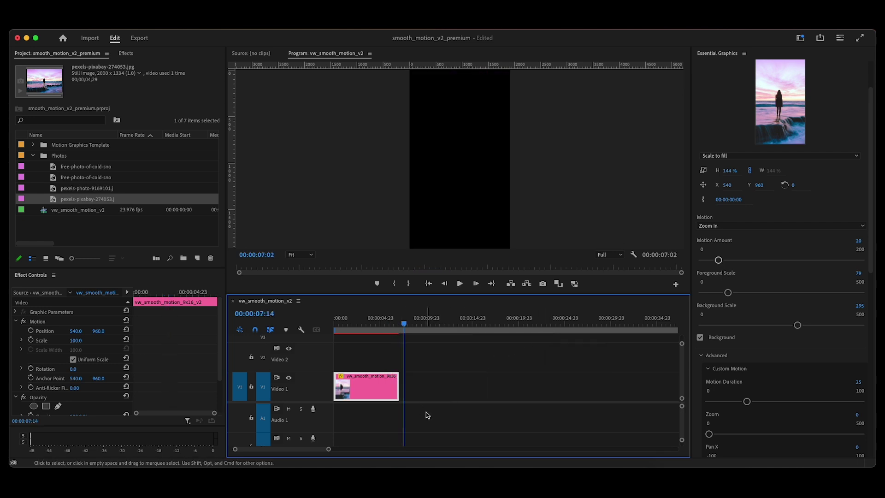
click(398, 324)
key(Home)
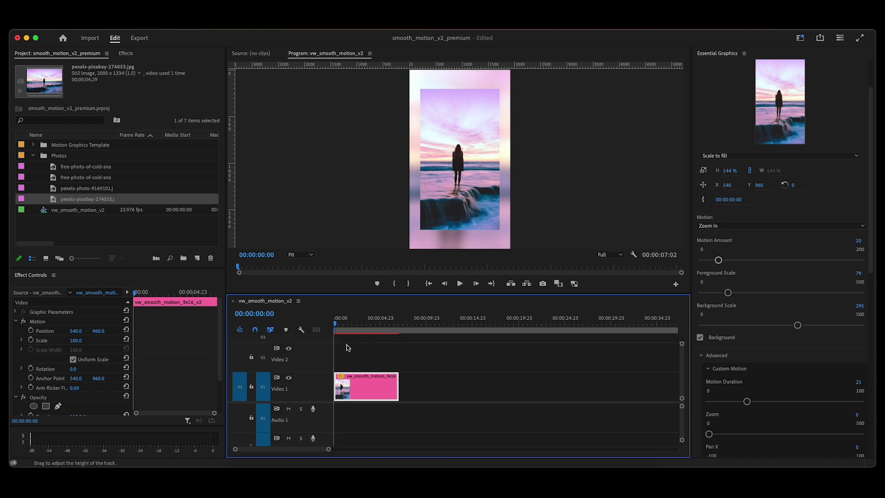
key(space)
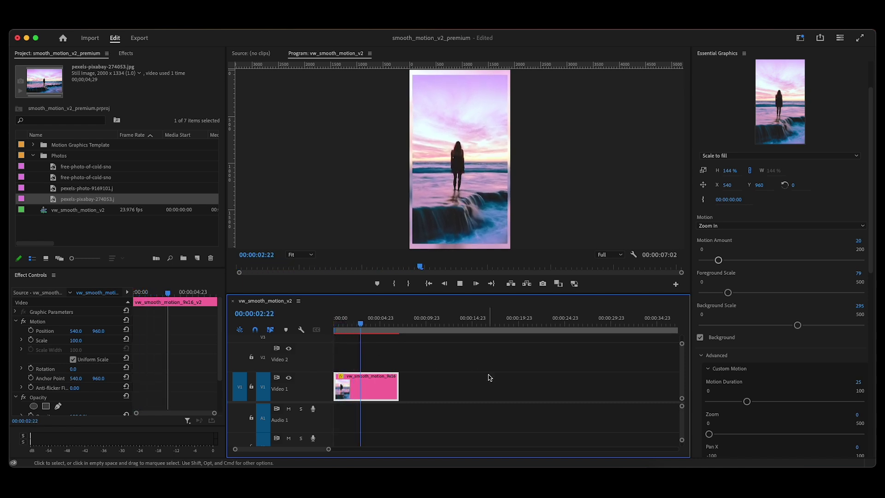
key(space)
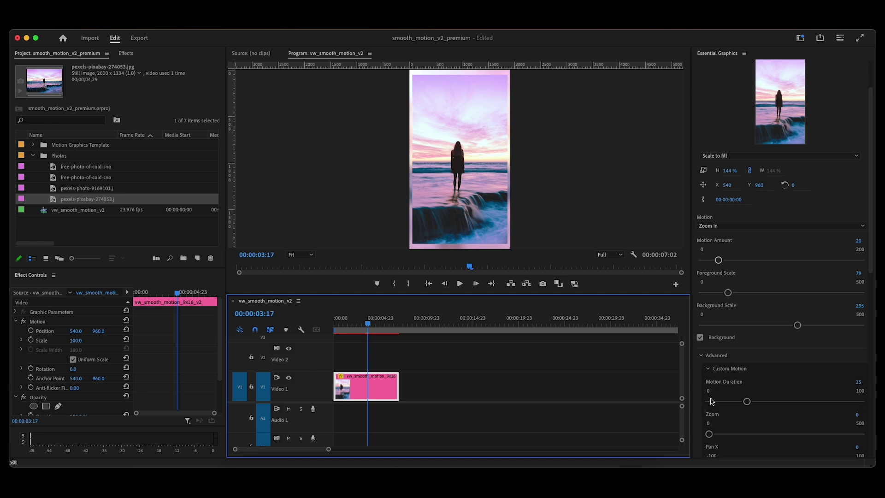
Zoom the timeline out and stretch the clip so the sequence runs 00:01:59:01
key(minus)
key(equal)
key(minus)
key(equal)
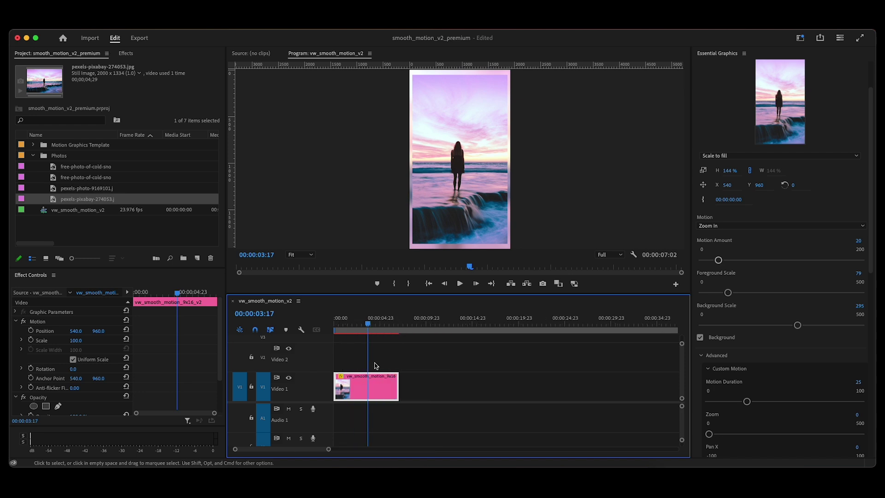
key(minus)
click(389, 375)
drag(350, 387, 545, 372)
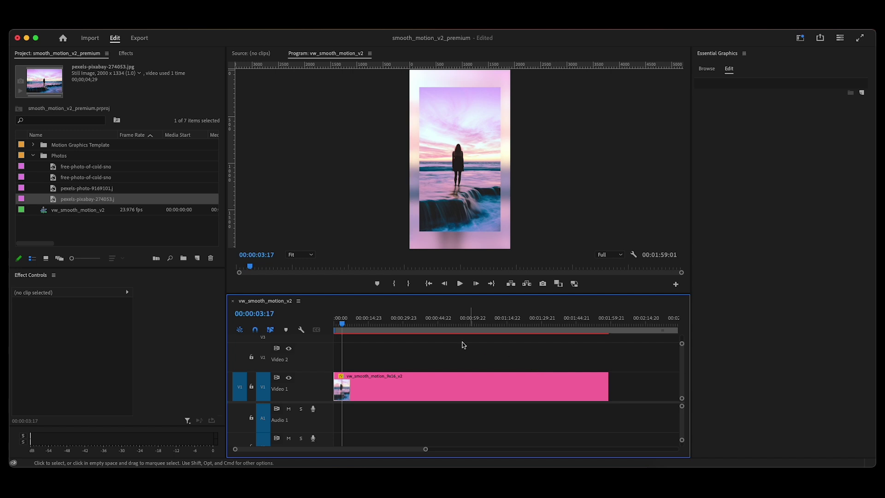
Raise the long clip's Motion Duration from 25 to 100 and scrub to about 00:01:27 to check it
click(463, 386)
mouse_move(392, 318)
mouse_down()
mouse_move(517, 318)
mouse_move(374, 318)
mouse_up()
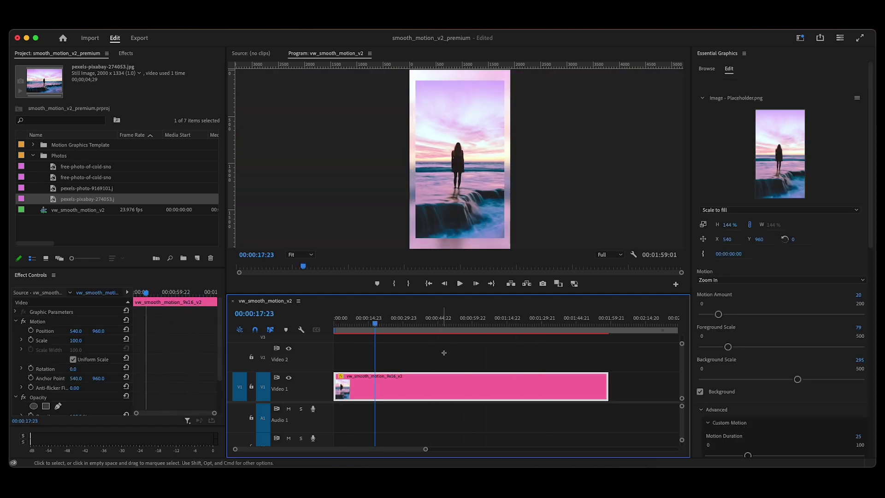
scroll(708, 414, down, 5)
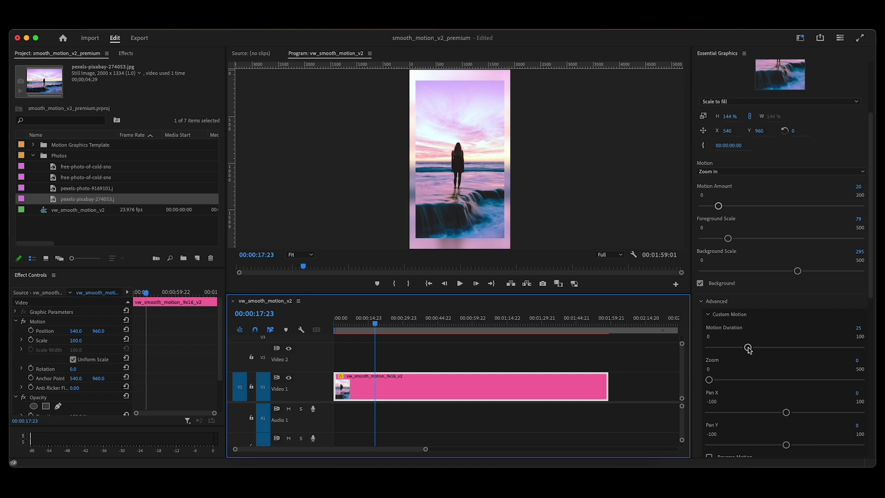
drag(748, 349, 860, 347)
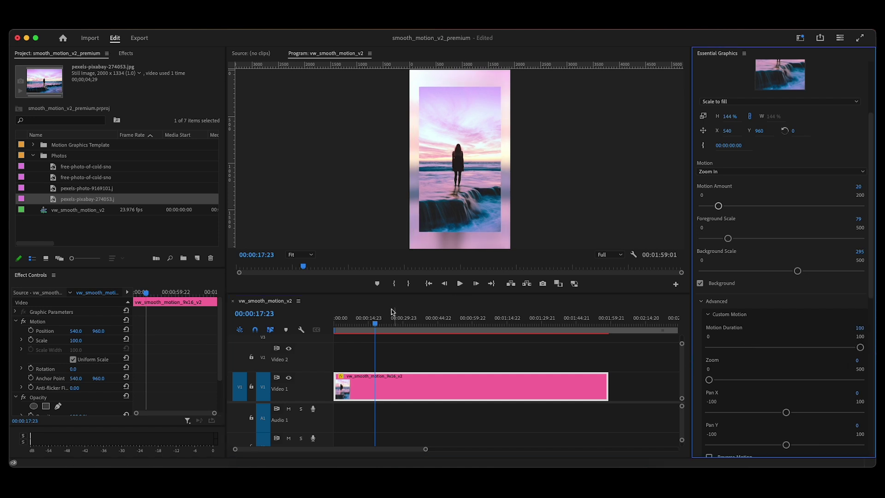
click(424, 324)
drag(437, 324, 599, 340)
click(535, 328)
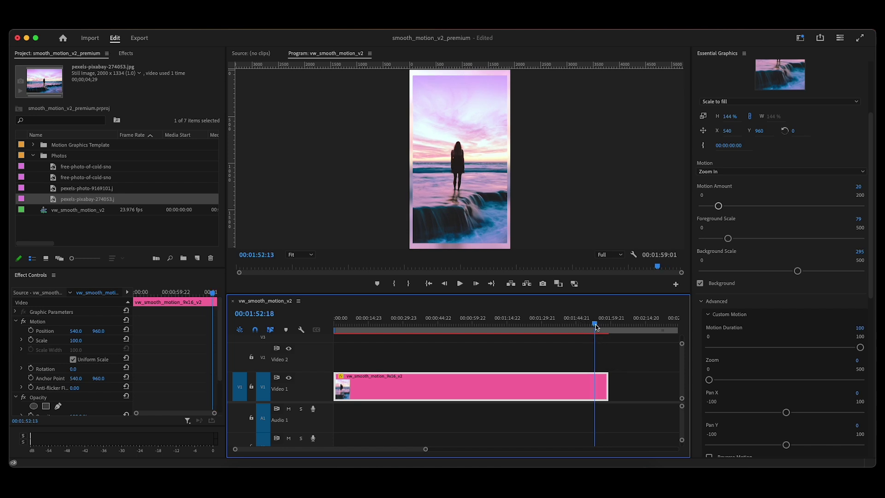
key(Home)
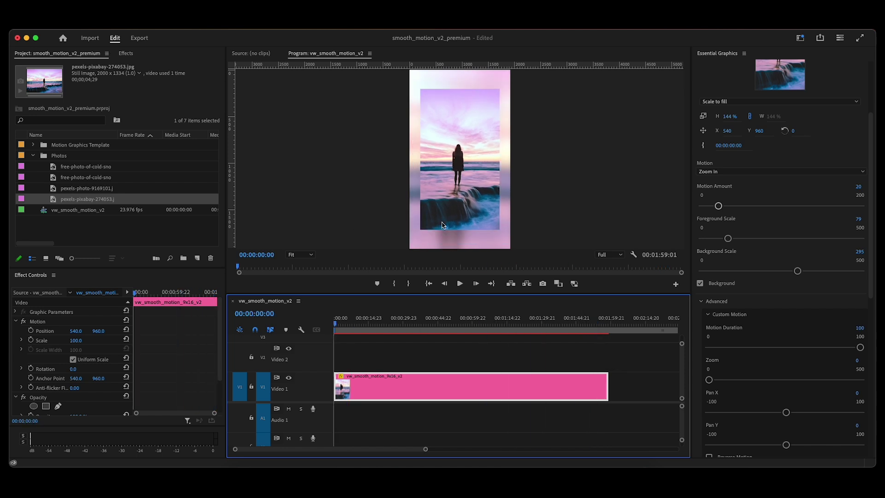